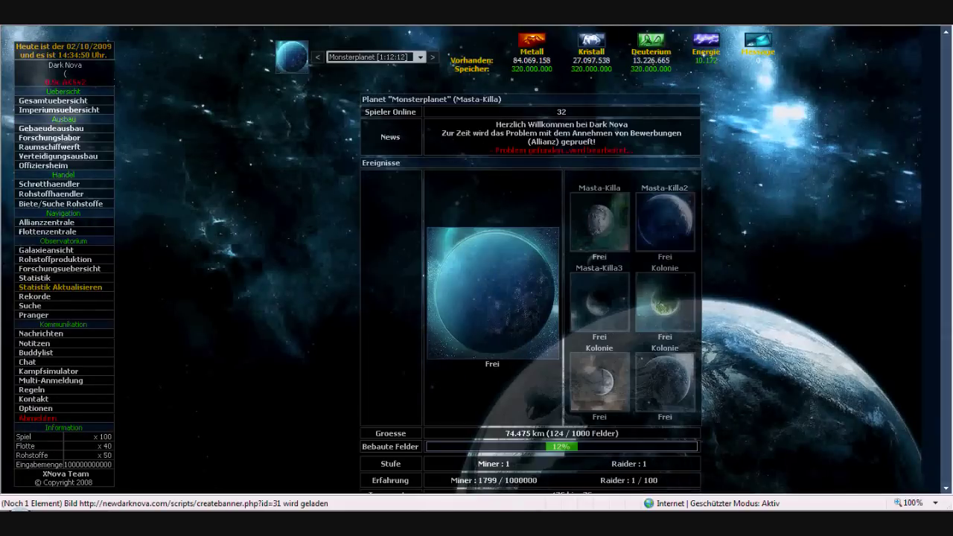
Reload the planet overview, then go back to the Dark Nova welcome login page.
click(339, 95)
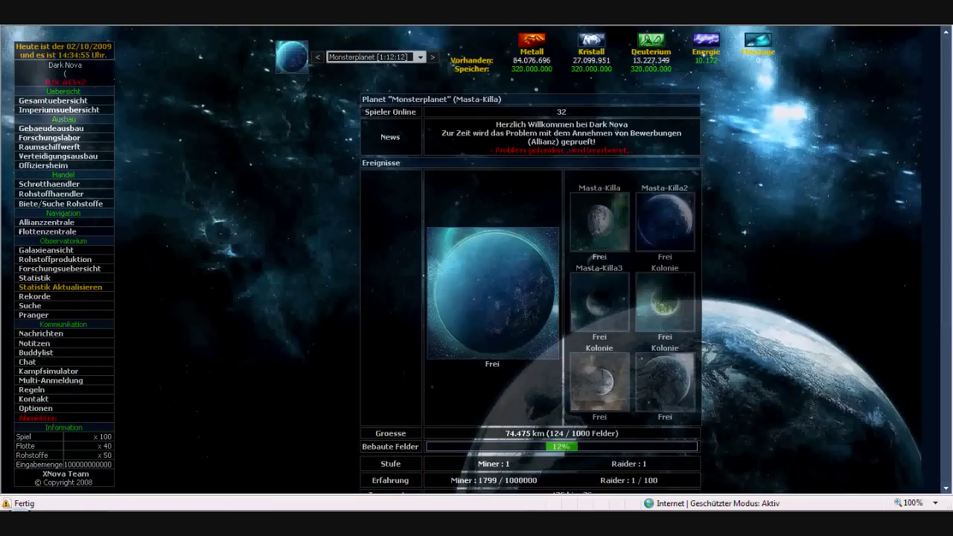
key(Return)
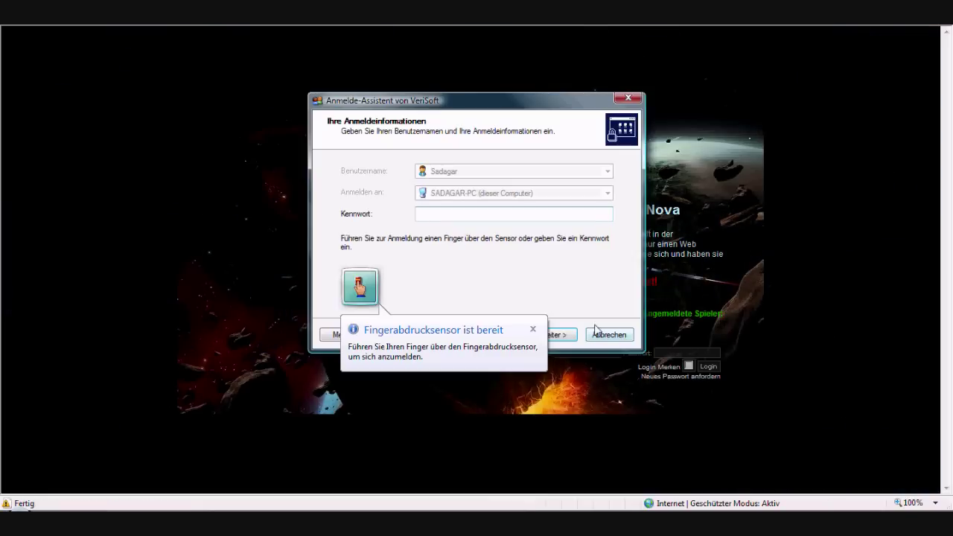
Dismiss the VeriSoft assistant and log in with the autofilled name, Login Merken ticked, saving credentials.
click(609, 334)
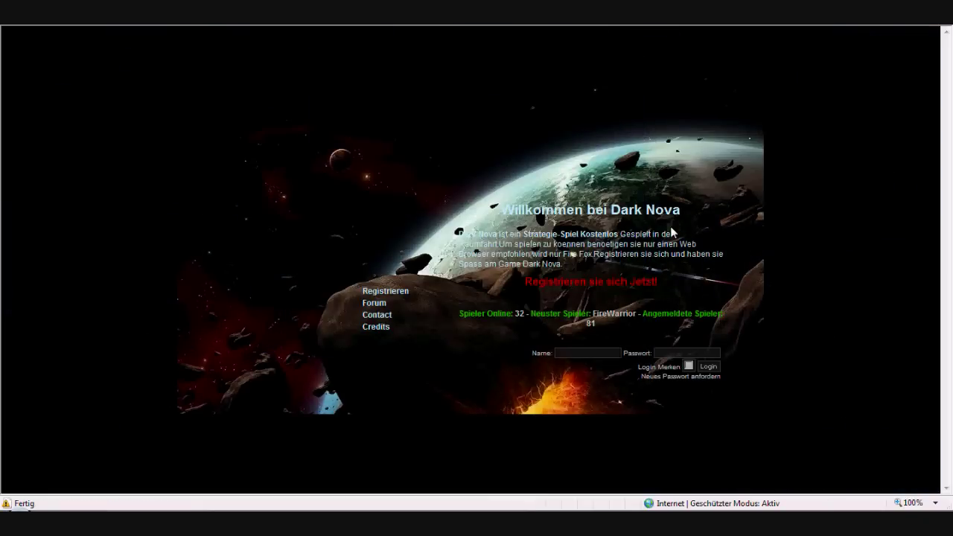
drag(691, 210, 480, 213)
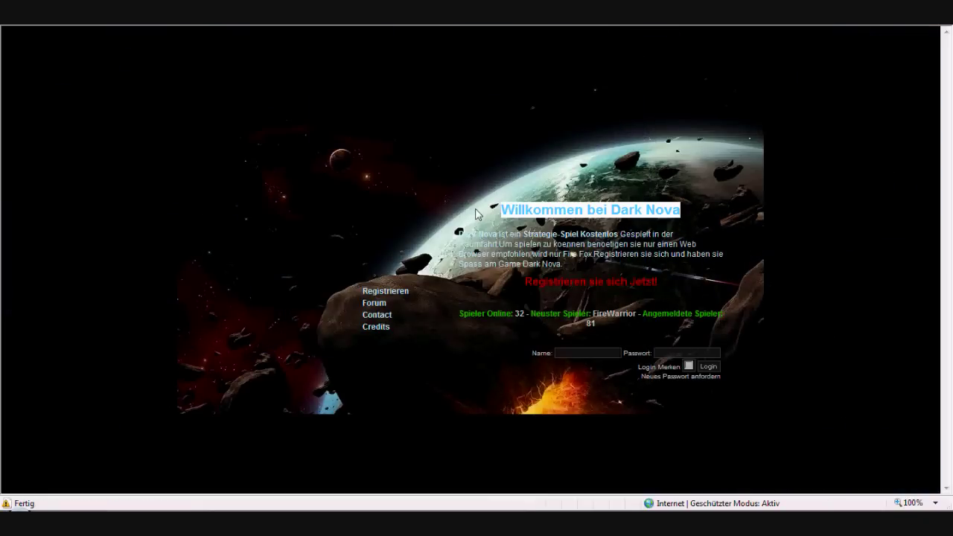
click(588, 353)
text(Masta)
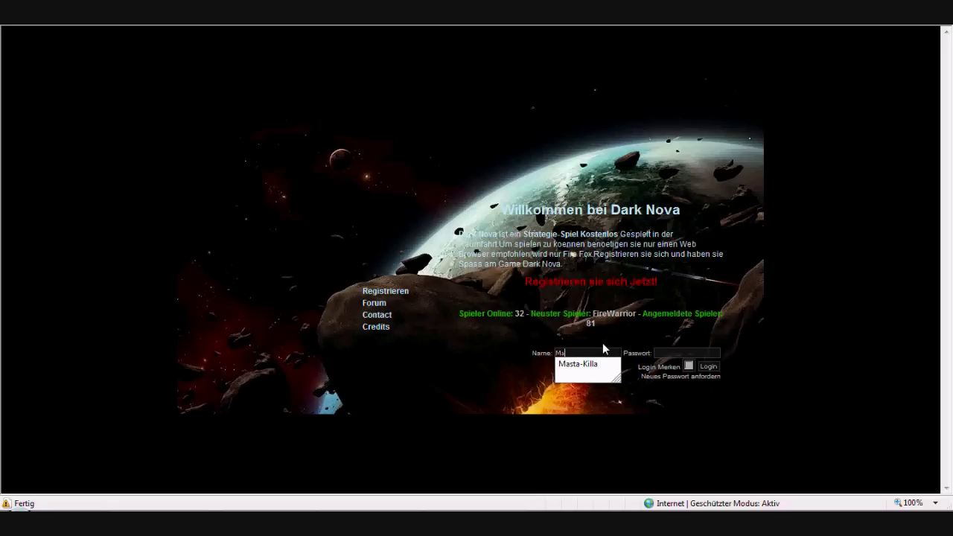
key(Down)
key(Return)
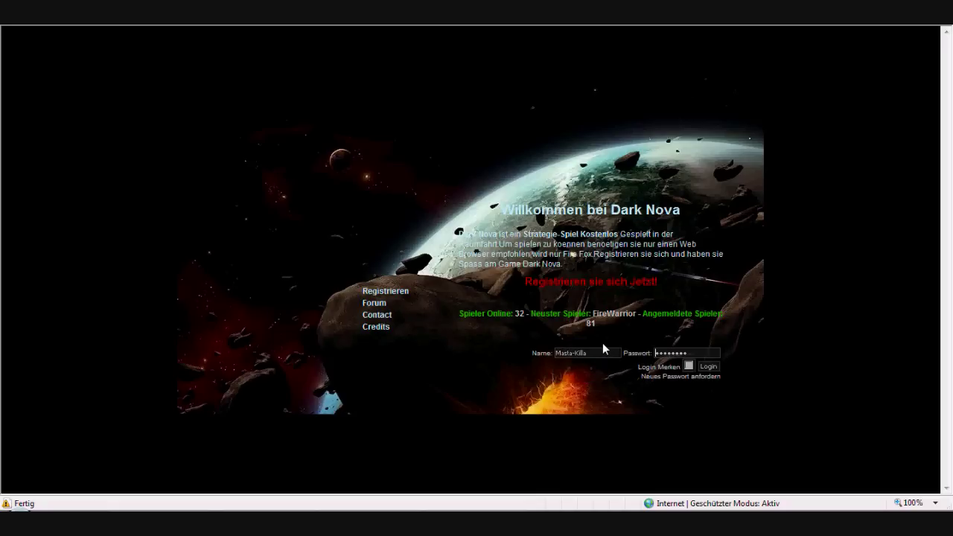
click(688, 366)
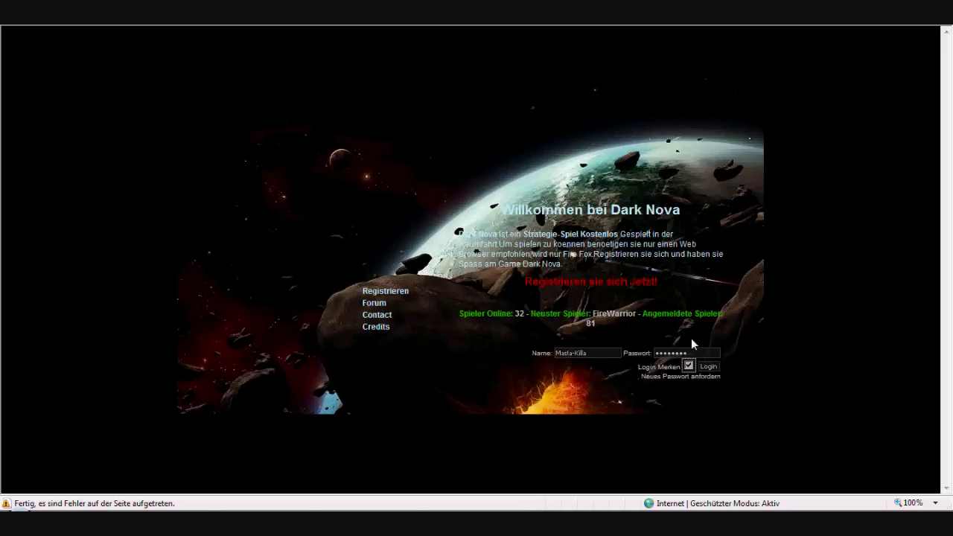
click(708, 367)
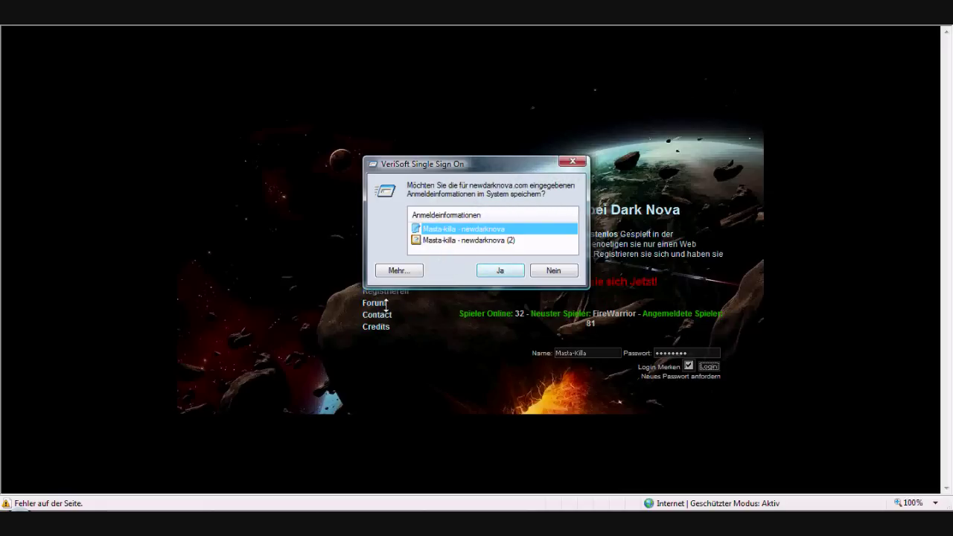
click(554, 270)
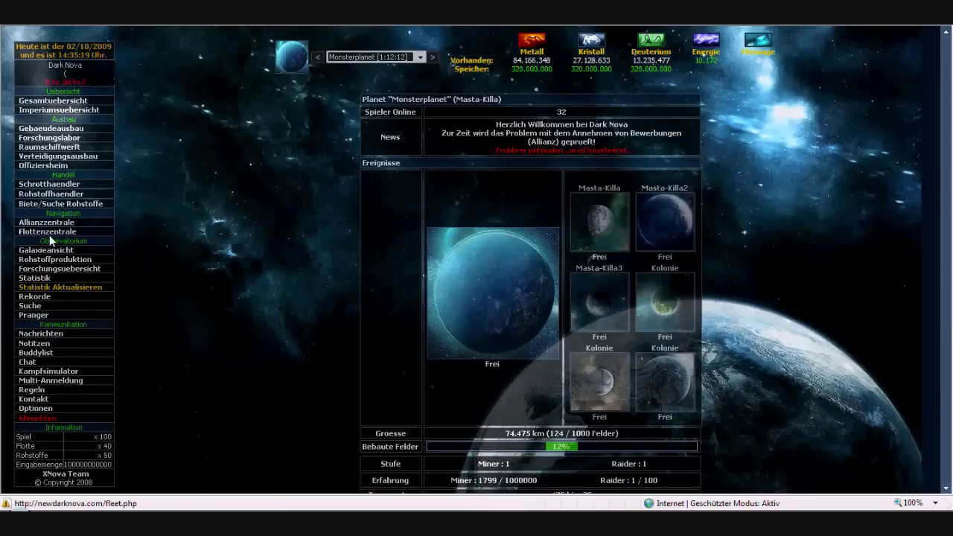
scroll(425, 432, down, 3)
scroll(407, 326, down, 3)
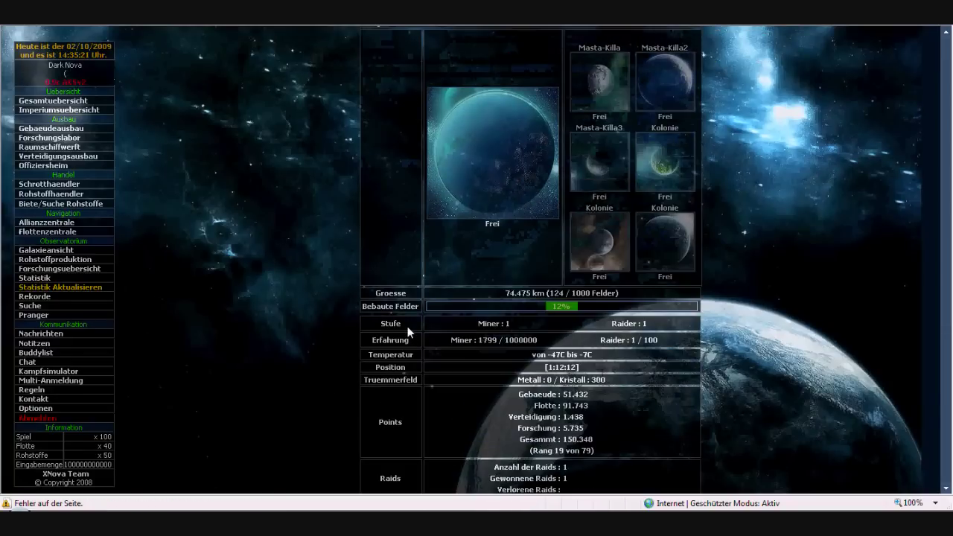
scroll(407, 326, down, 3)
scroll(256, 339, up, 5)
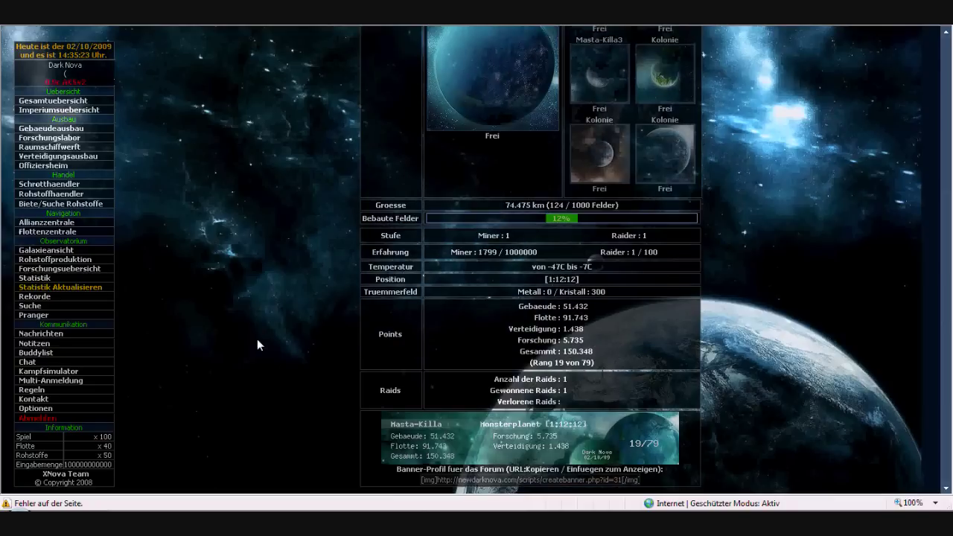
scroll(257, 339, up, 5)
Run Statistik Aktualisieren to recalculate the player's points.
click(59, 287)
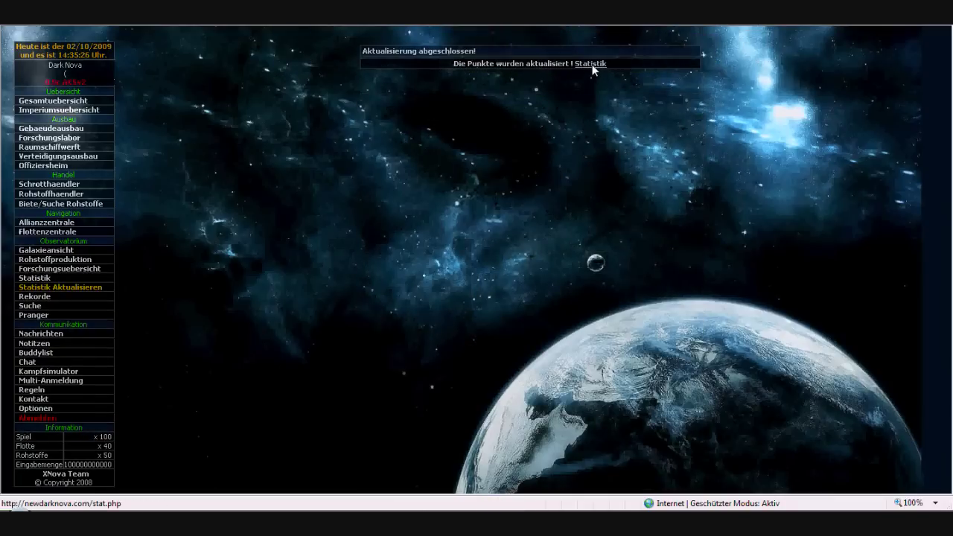
click(588, 64)
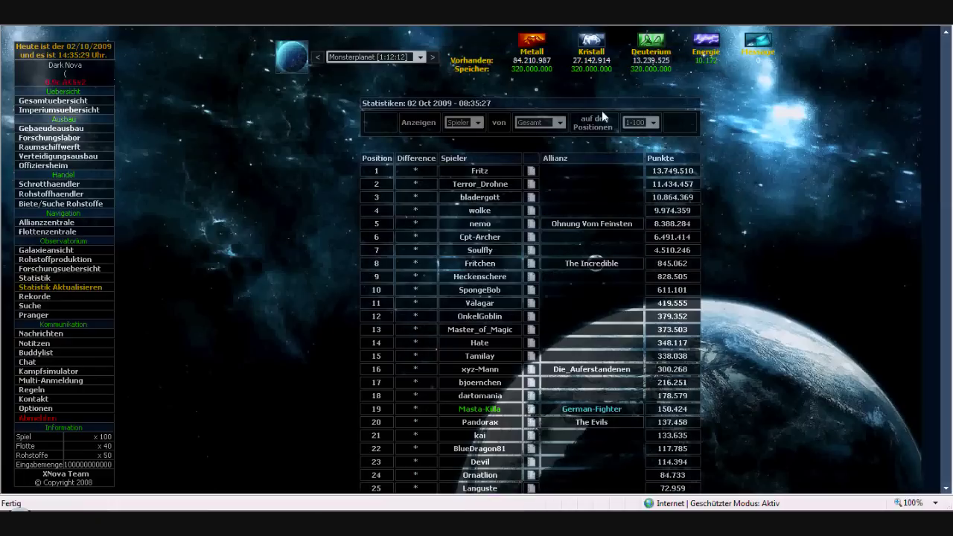
scroll(589, 183, down, 5)
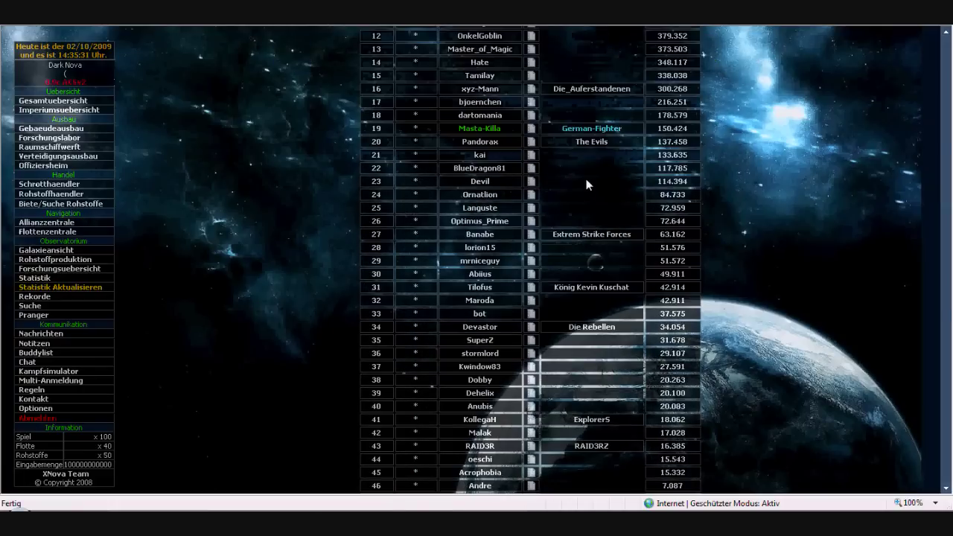
scroll(582, 177, up, 3)
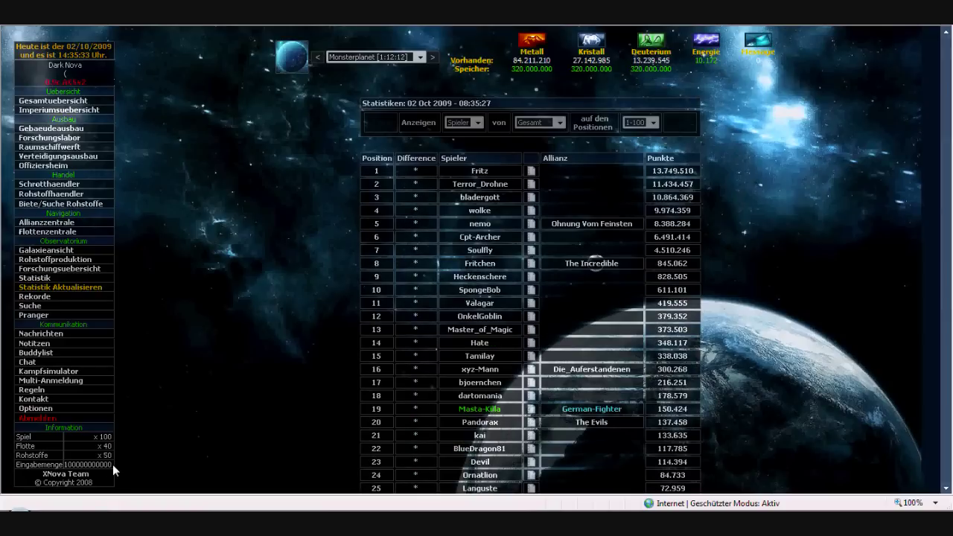
drag(112, 464, 20, 444)
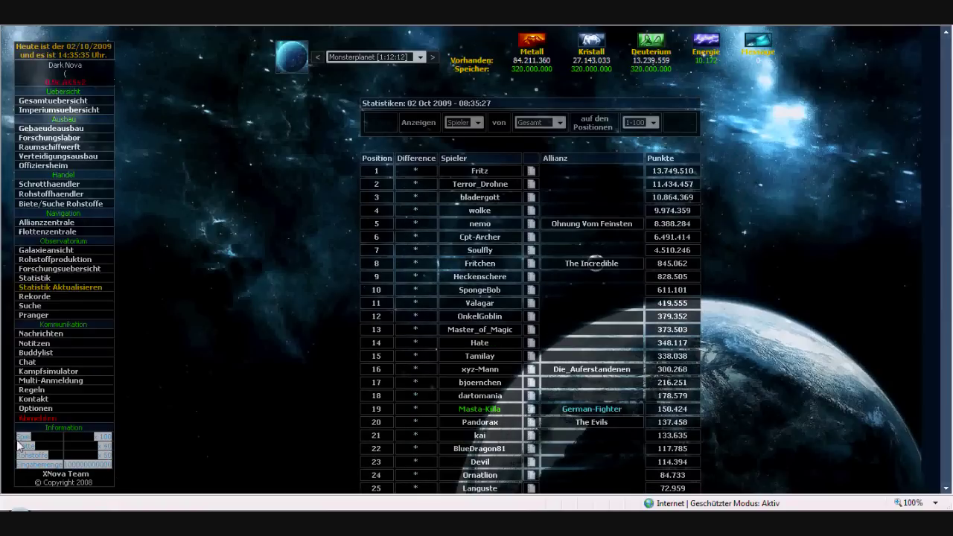
click(106, 448)
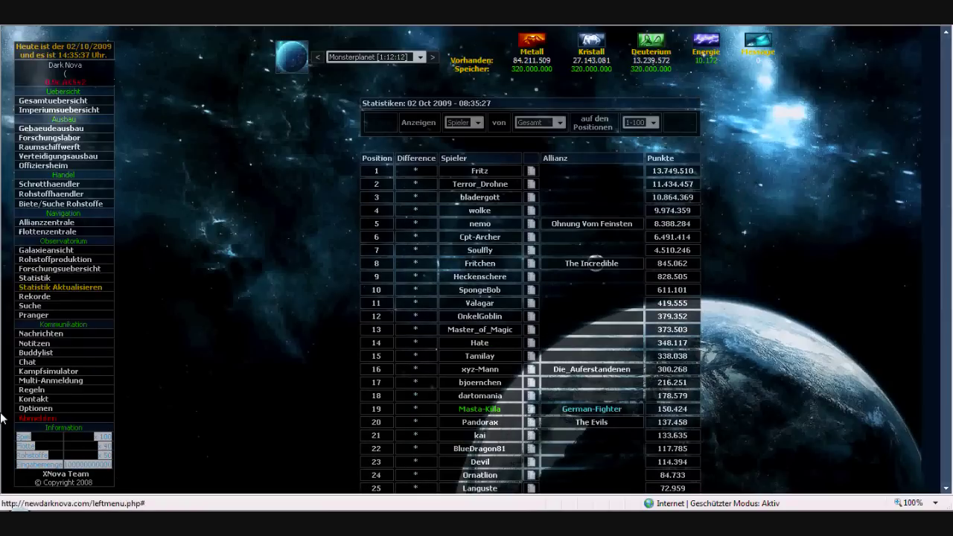
click(696, 72)
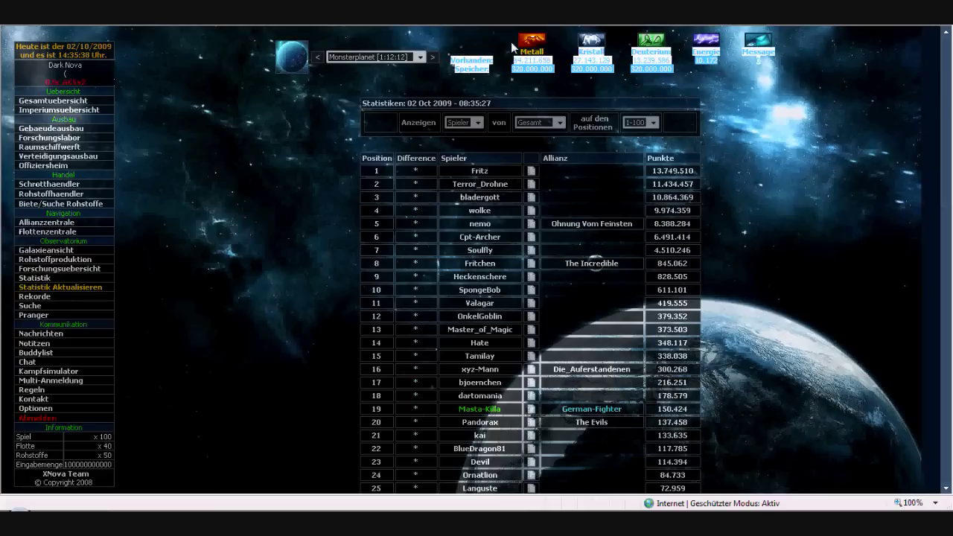
click(434, 58)
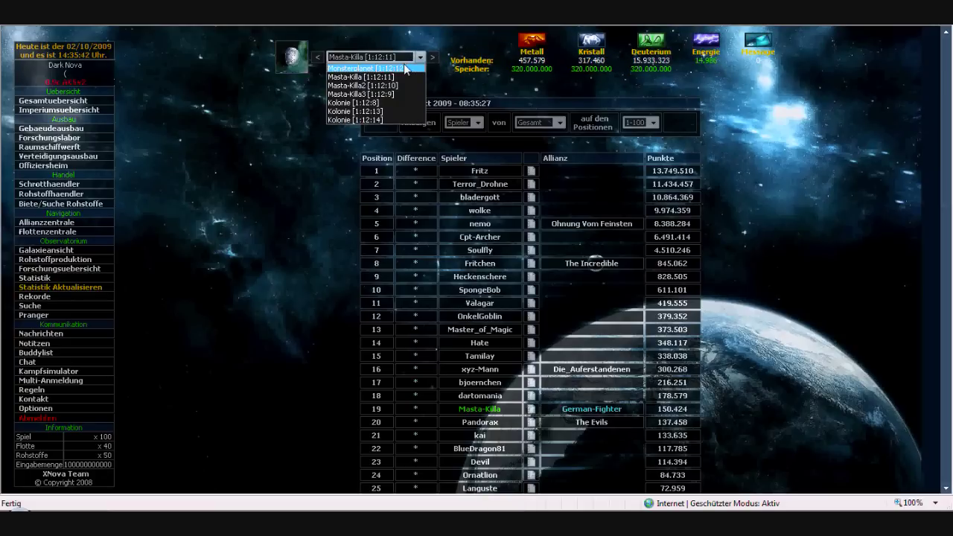
click(406, 68)
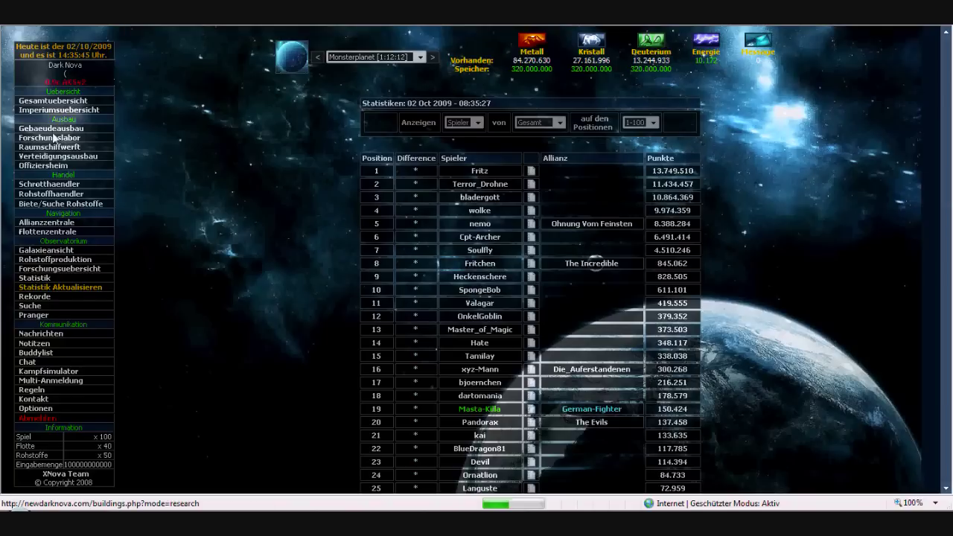
Open the Raumschiffwerft from the buildings page and browse the ship list and queue.
click(55, 129)
scroll(525, 228, down, 4)
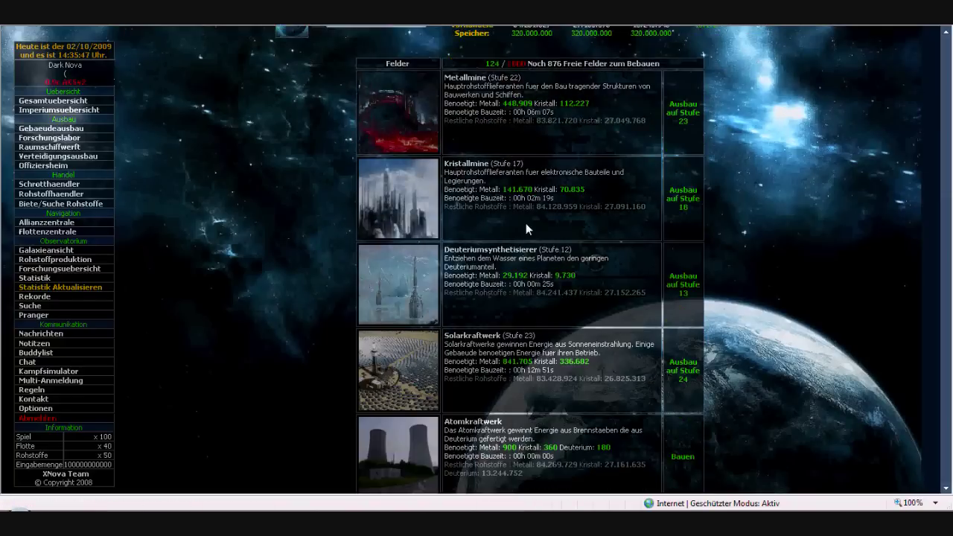
scroll(529, 226, down, 4)
scroll(530, 226, down, 4)
scroll(517, 216, down, 4)
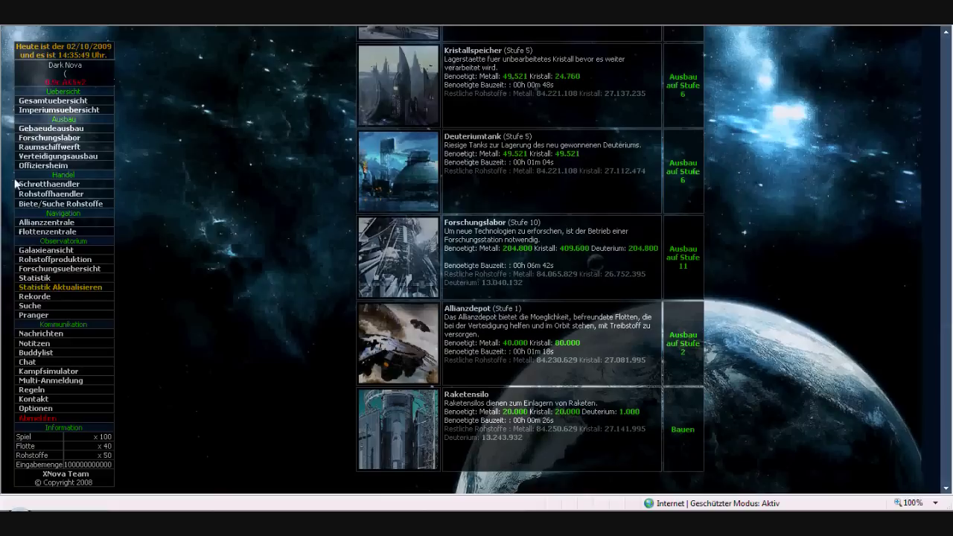
click(49, 147)
scroll(601, 251, down, 4)
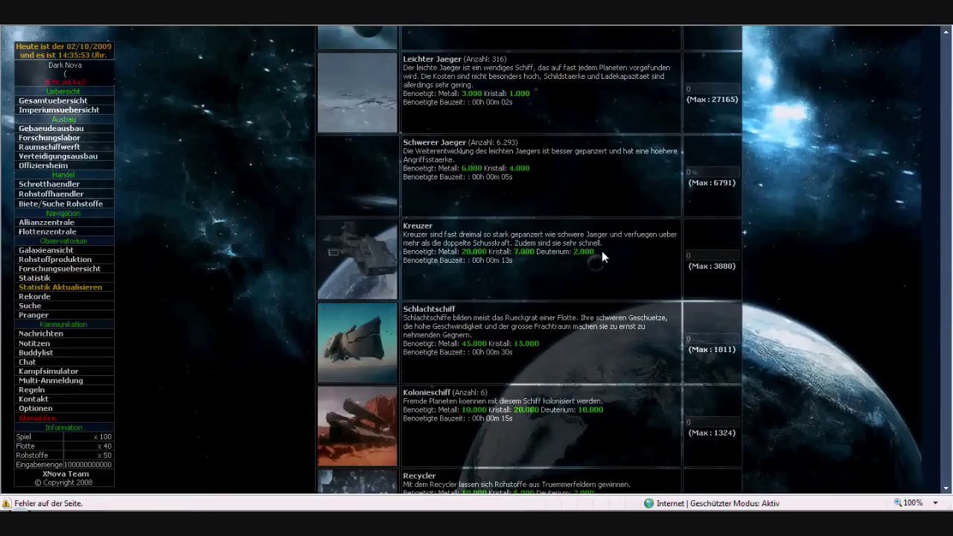
scroll(601, 251, down, 2)
scroll(594, 258, up, 3)
scroll(594, 258, up, 4)
scroll(595, 258, up, 3)
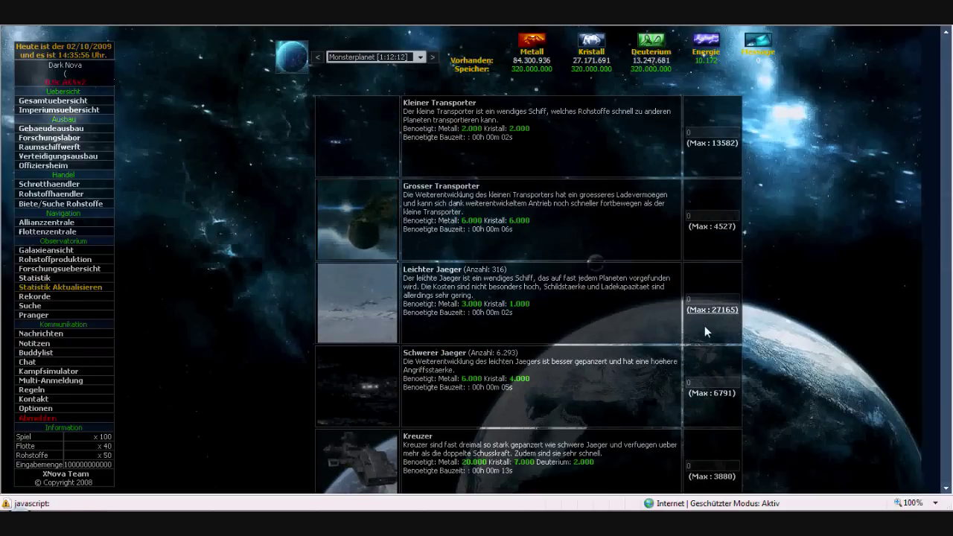
drag(718, 309, 646, 321)
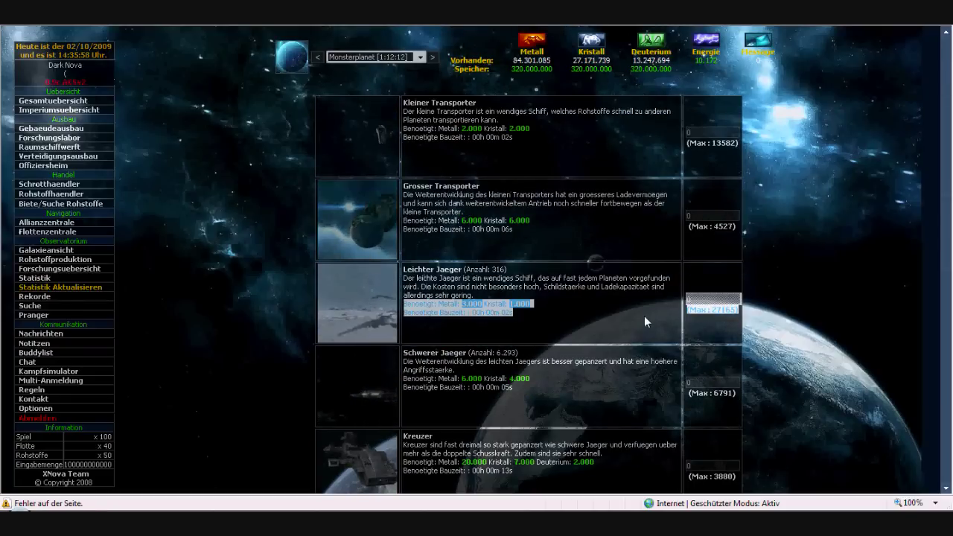
click(643, 320)
scroll(593, 287, down, 3)
scroll(593, 289, down, 3)
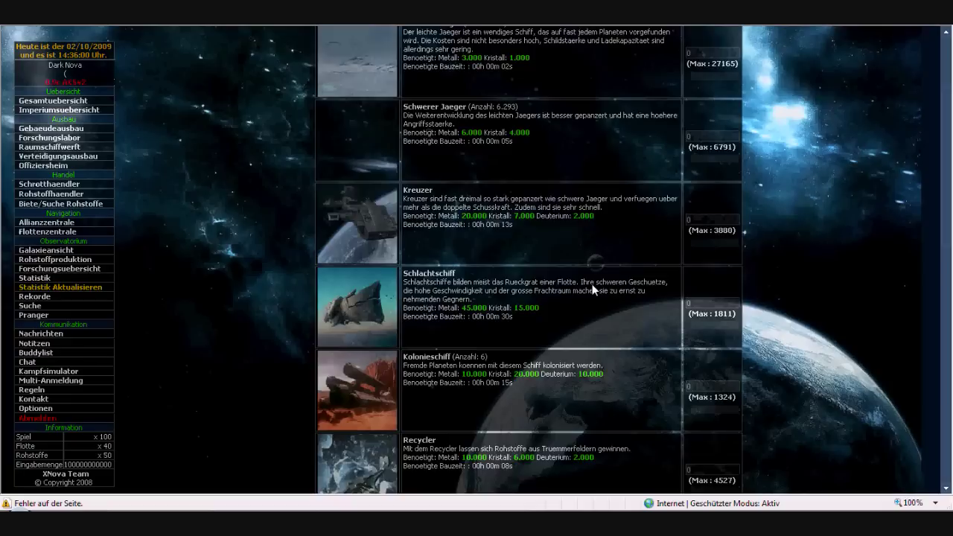
scroll(592, 284, down, 3)
scroll(590, 289, down, 4)
scroll(561, 358, down, 4)
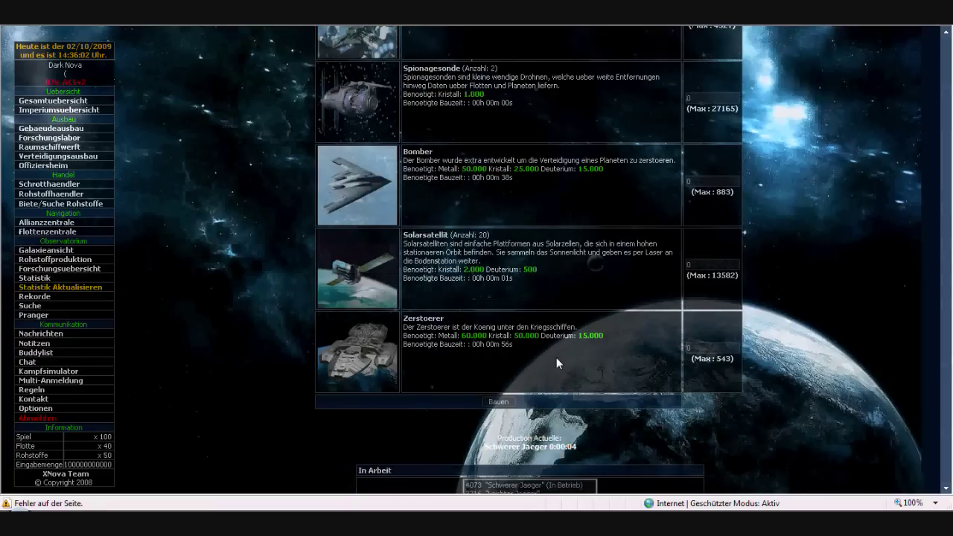
scroll(556, 364, down, 3)
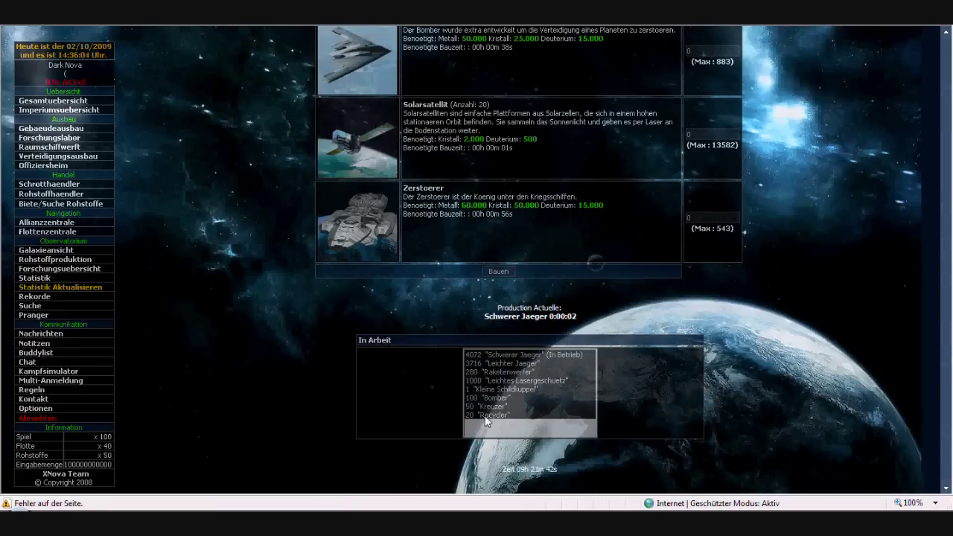
scroll(139, 306, up, 8)
scroll(157, 155, up, 6)
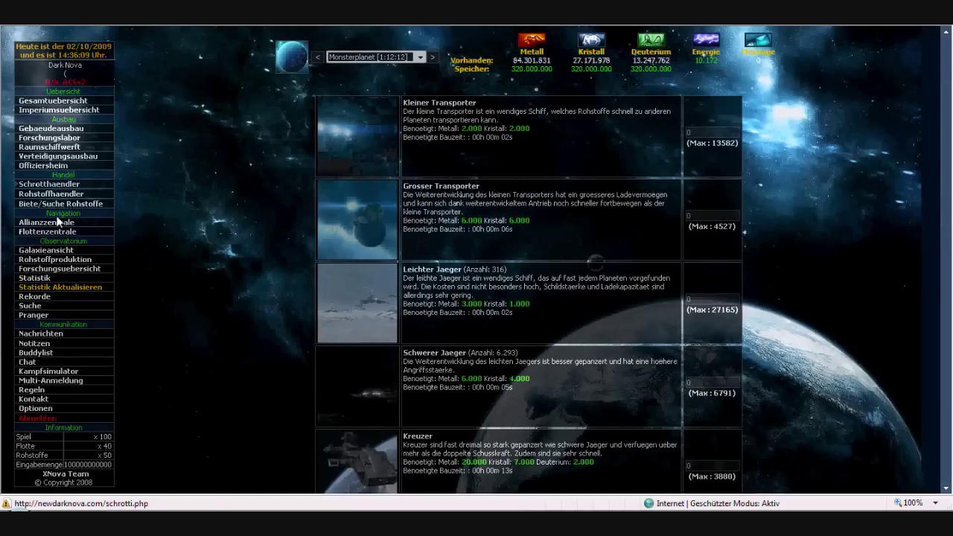
In Galaxieansicht, step back through systems 1:12 and 1:11 to solar system 1:10.
click(55, 268)
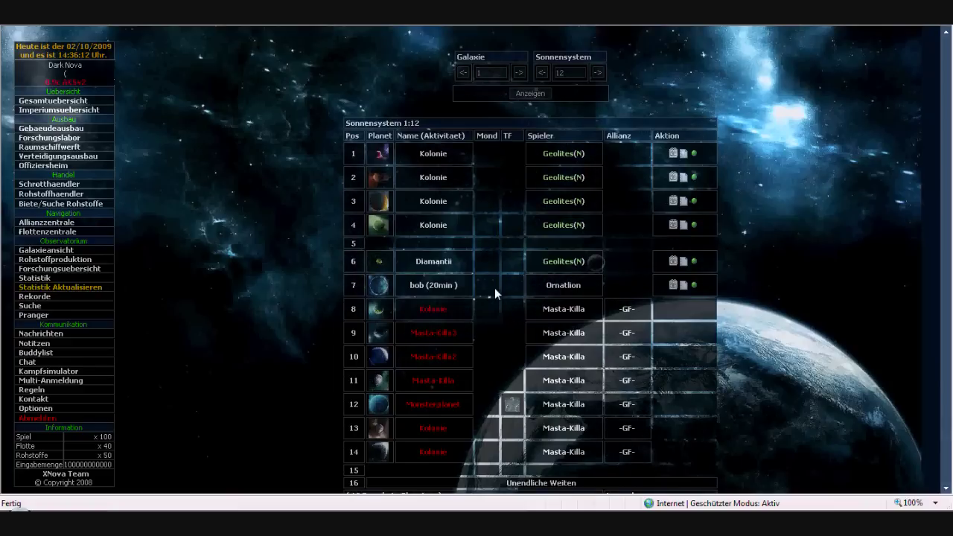
scroll(494, 292, down, 2)
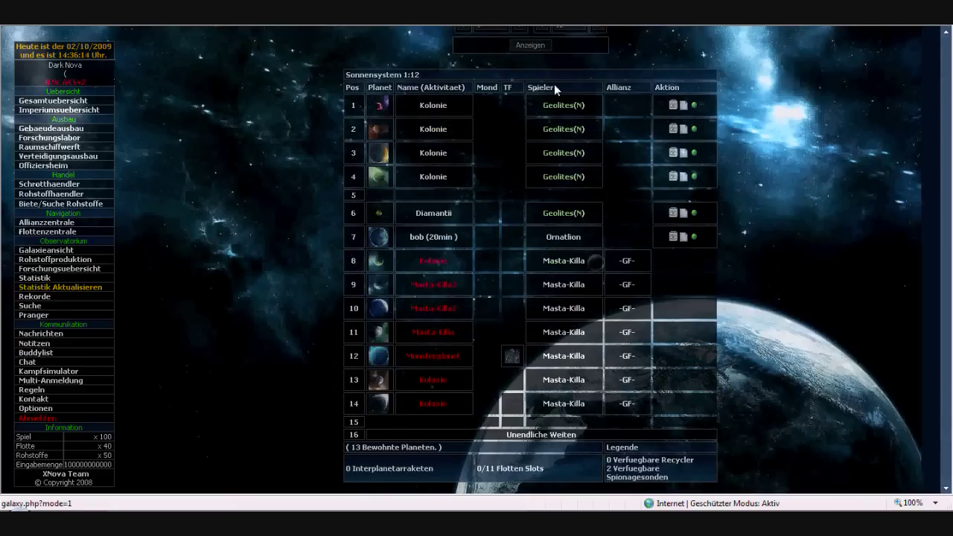
scroll(553, 84, up, 2)
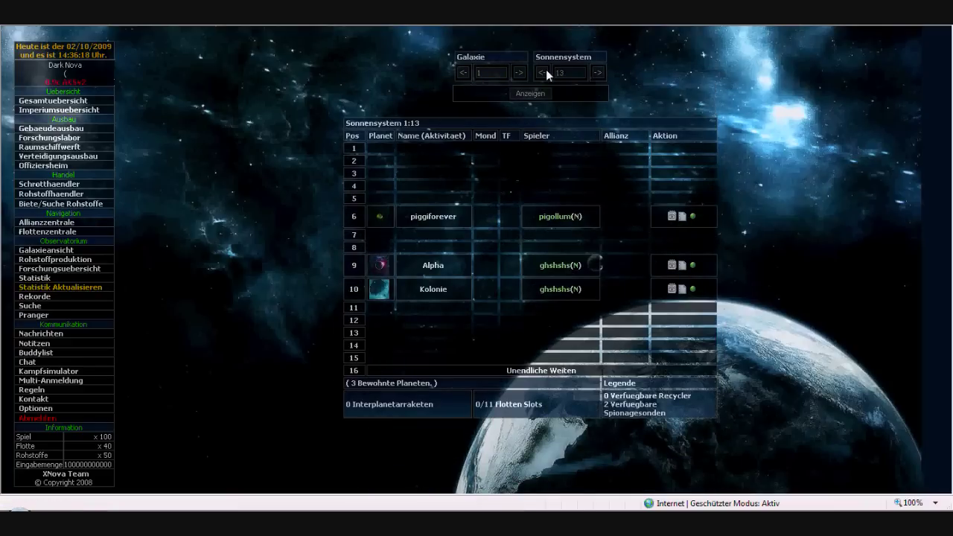
click(542, 72)
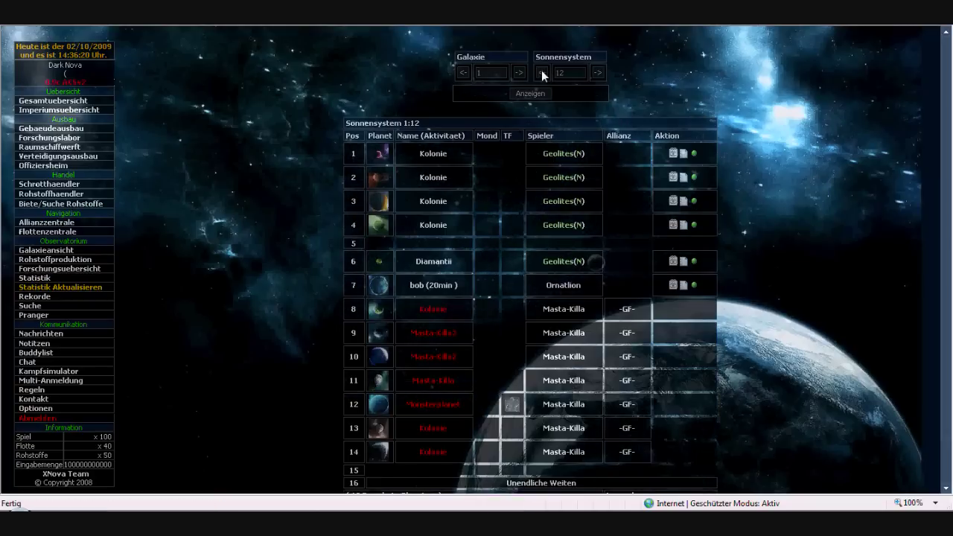
click(541, 71)
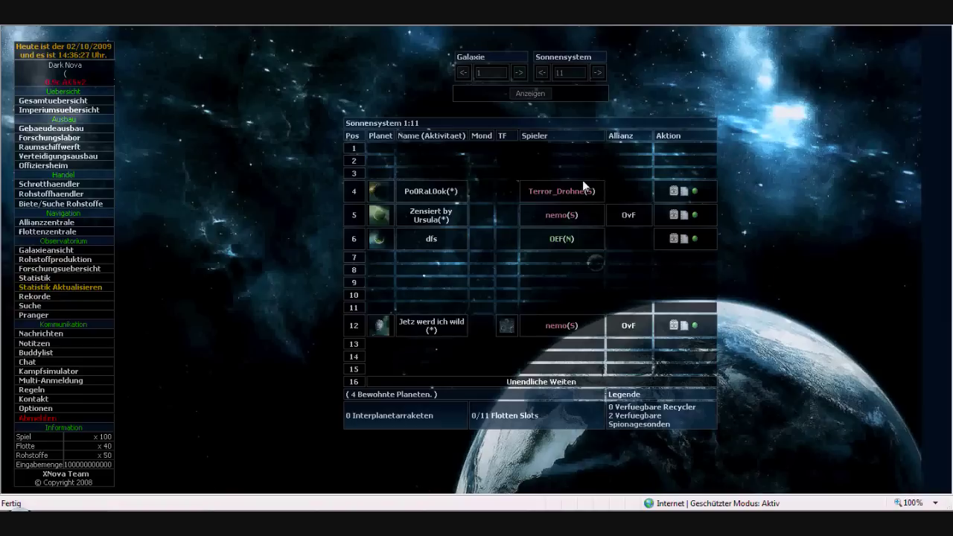
click(541, 73)
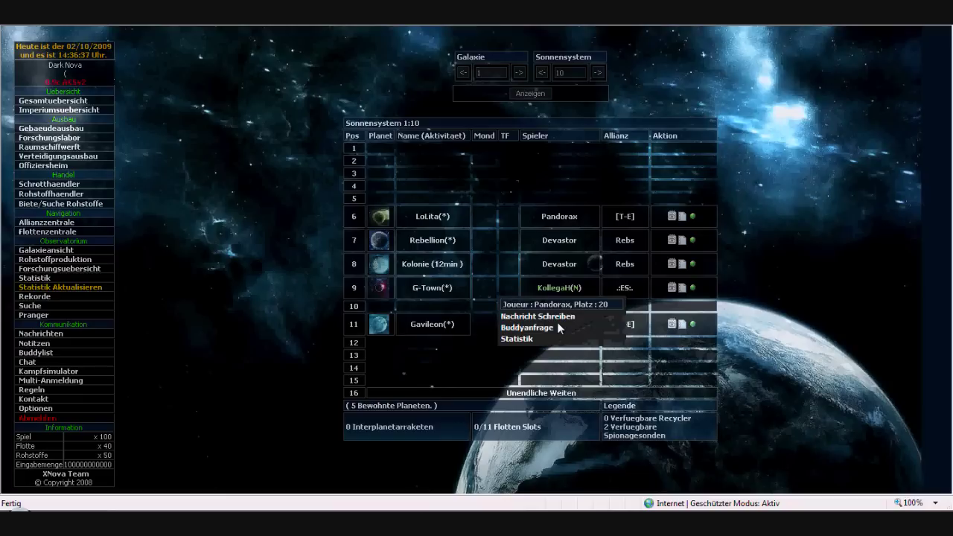
mouse_move(380, 324)
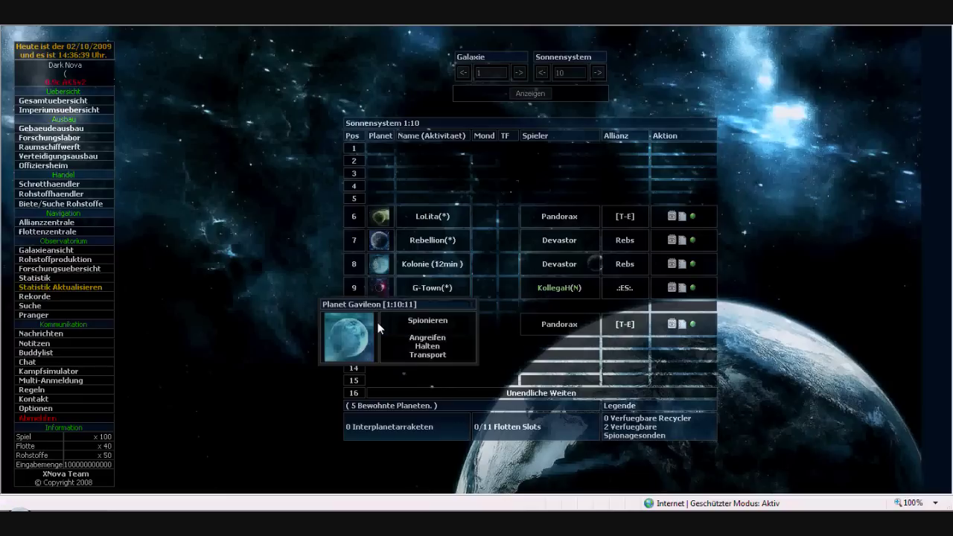
Attack Gavileon with all 316 light and 6,294 heavy fighters, carrying 100 Deuterium.
click(430, 339)
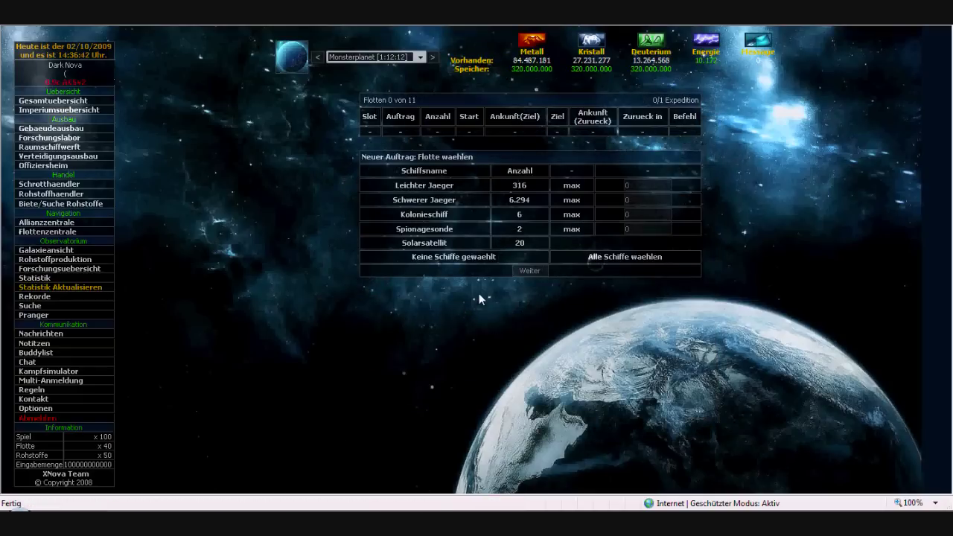
click(572, 185)
click(572, 200)
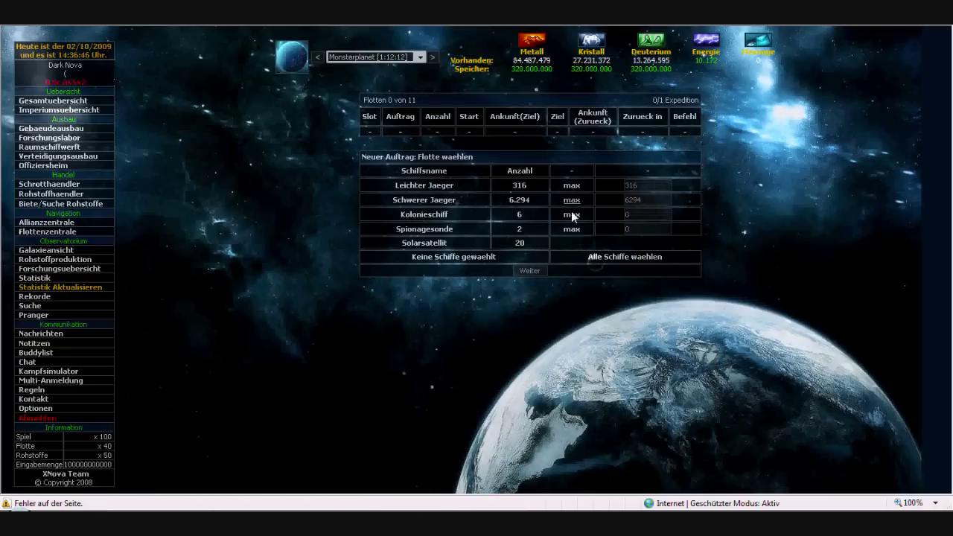
click(534, 273)
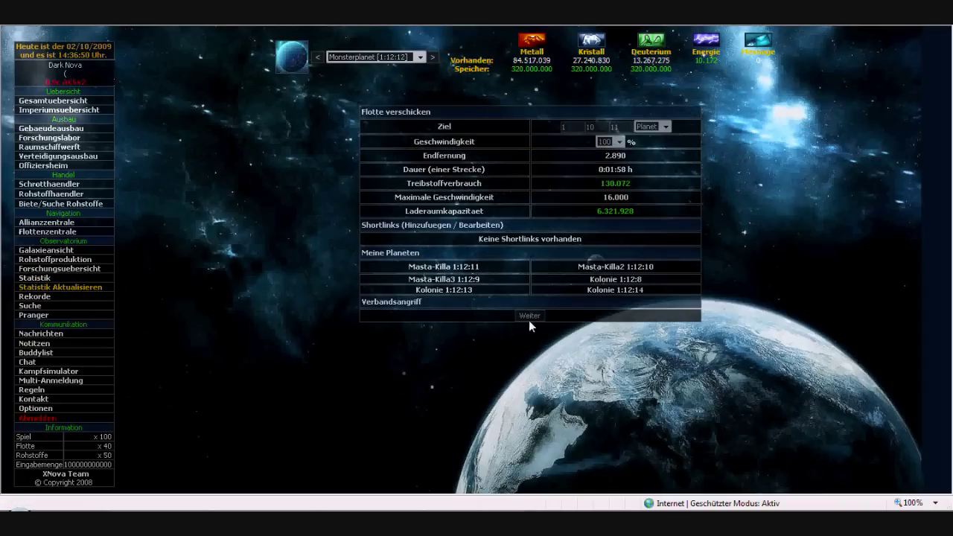
click(533, 319)
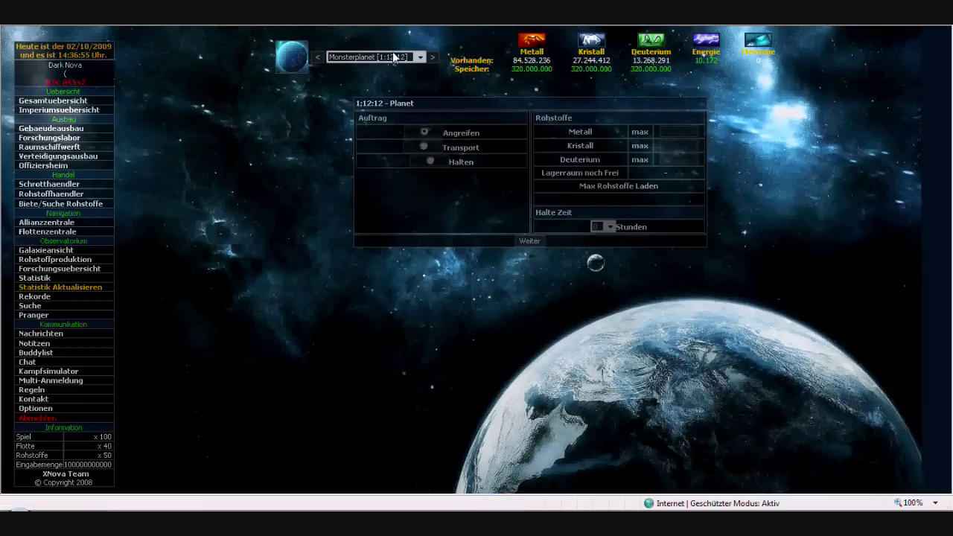
click(663, 159)
text(100)
click(530, 240)
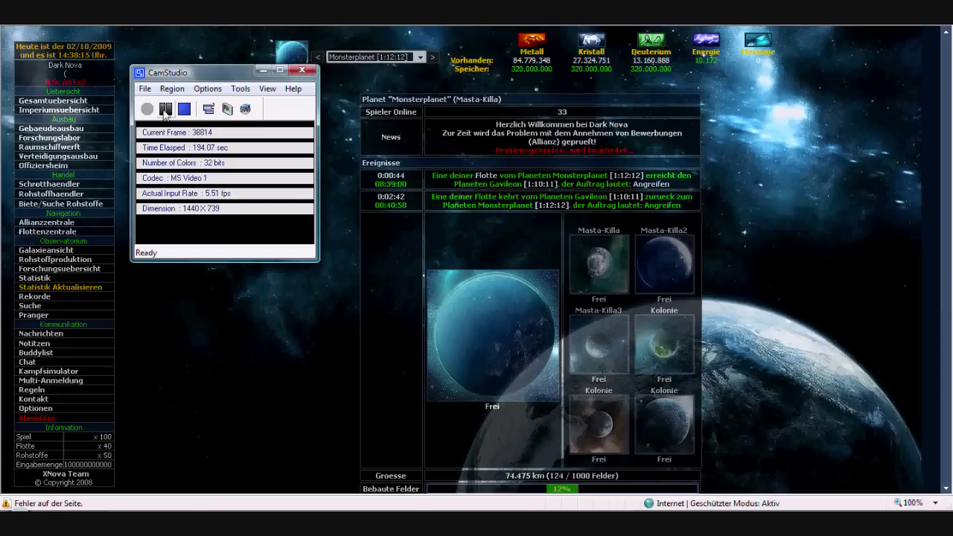
scroll(371, 208, down, 5)
scroll(364, 240, down, 5)
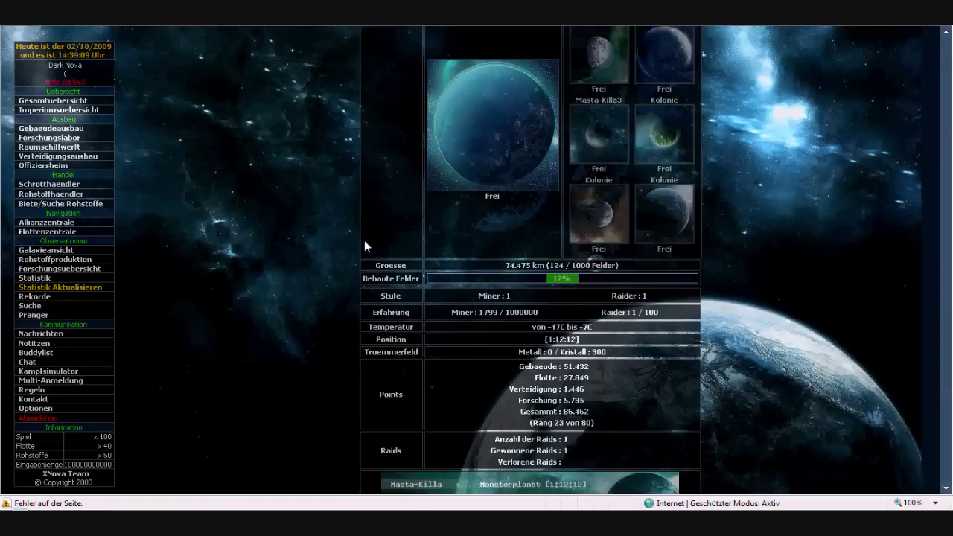
scroll(321, 238, down, 3)
scroll(321, 237, up, 5)
scroll(322, 231, up, 5)
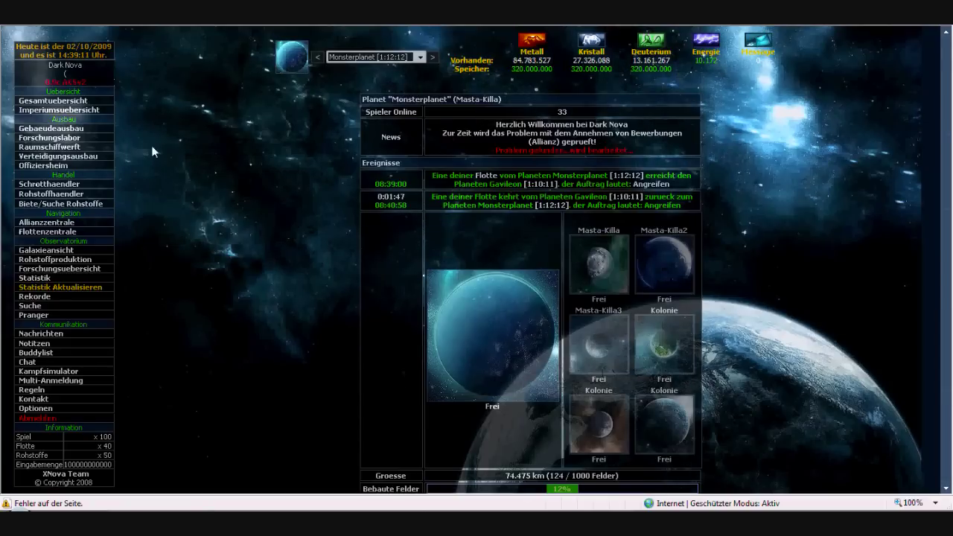
Reload the overview to update the fleet events.
click(58, 102)
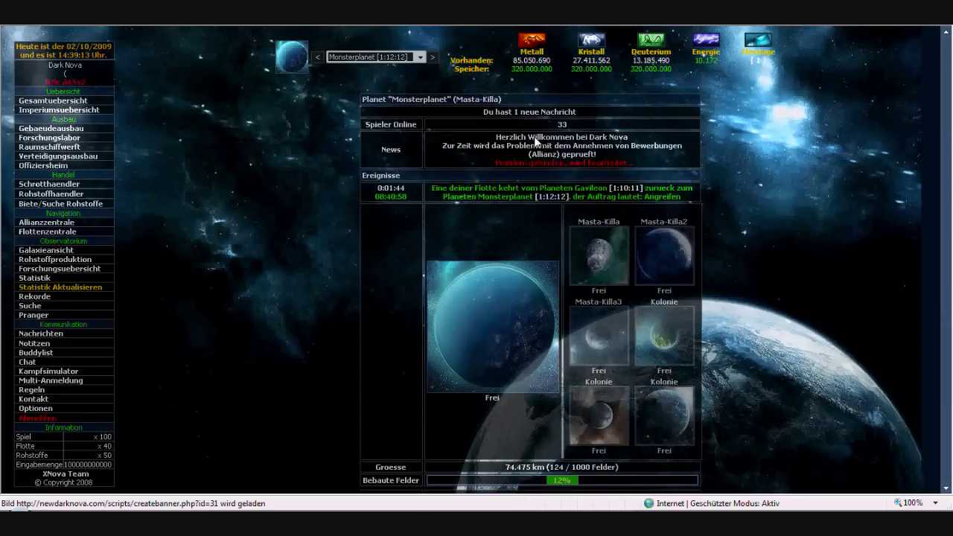
Open the new message, list Kampf Nachrichten, and open the latest Angriffs Bericht in full.
click(534, 112)
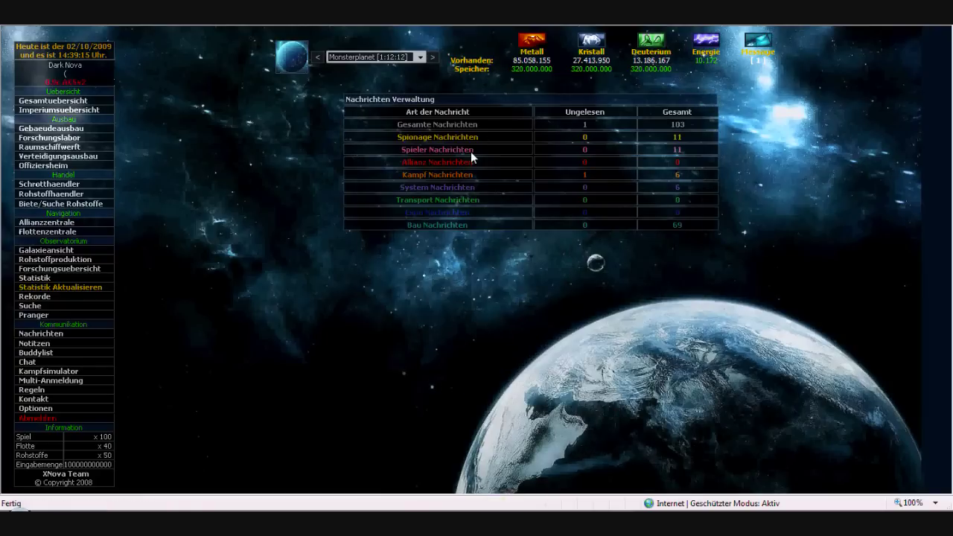
click(437, 174)
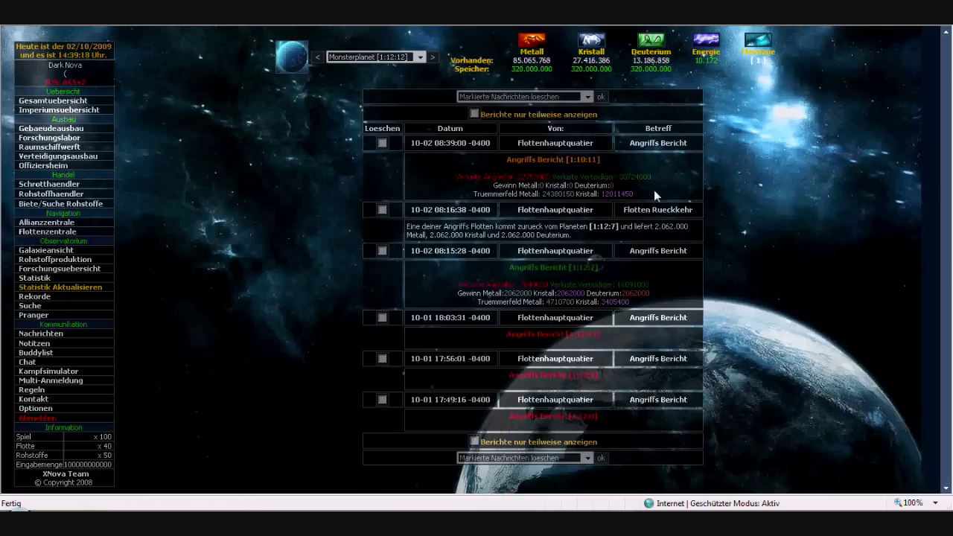
drag(654, 178, 492, 173)
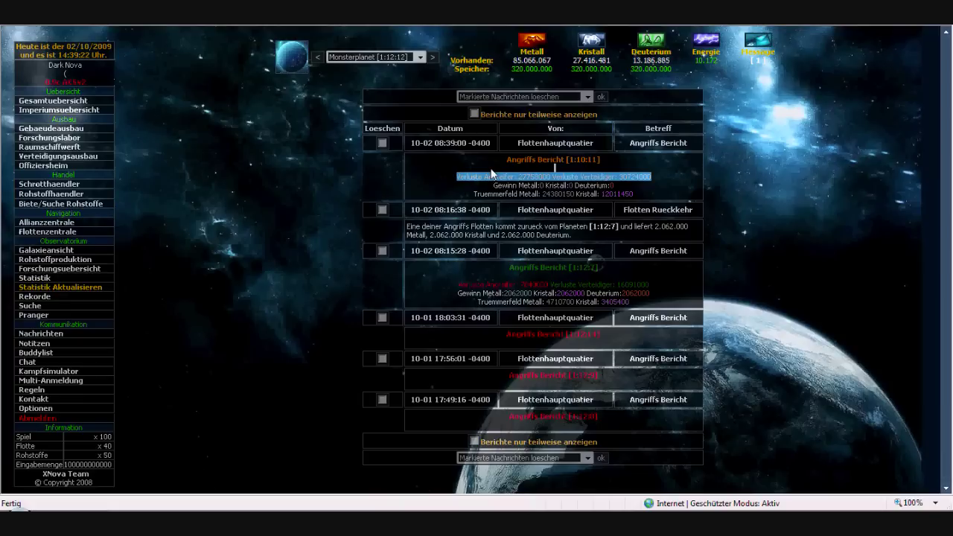
click(641, 193)
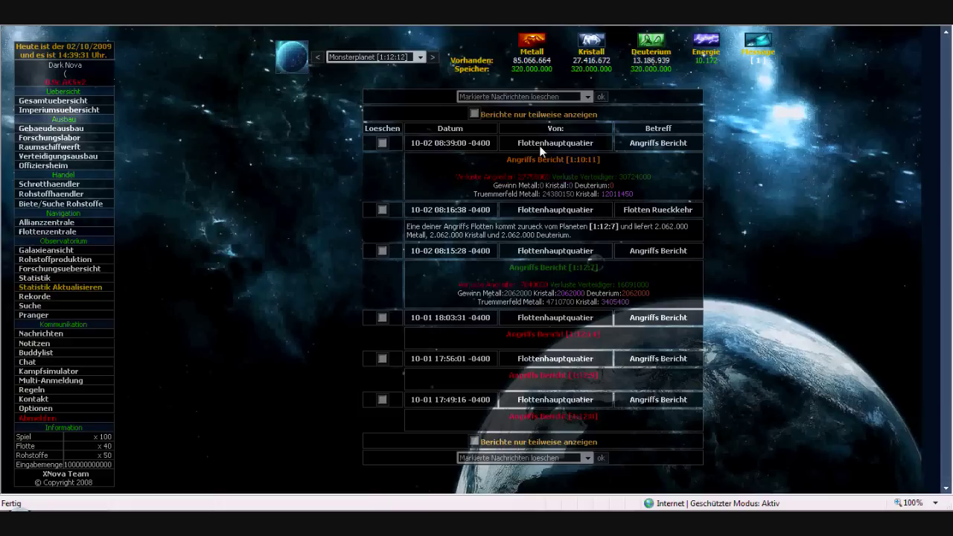
click(499, 170)
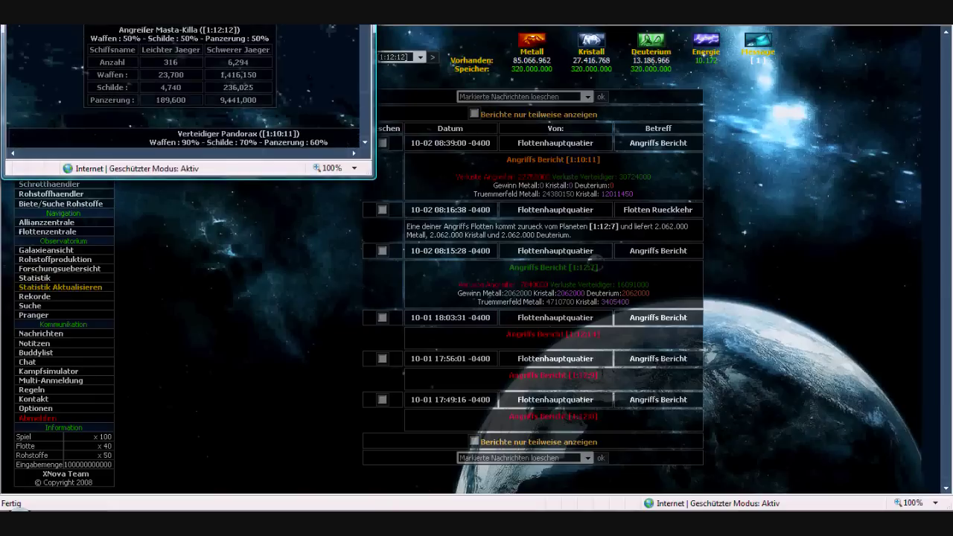
scroll(187, 97, down, 2)
Maximize the combat report window and highlight its battle outcome and final result lines.
click(344, 29)
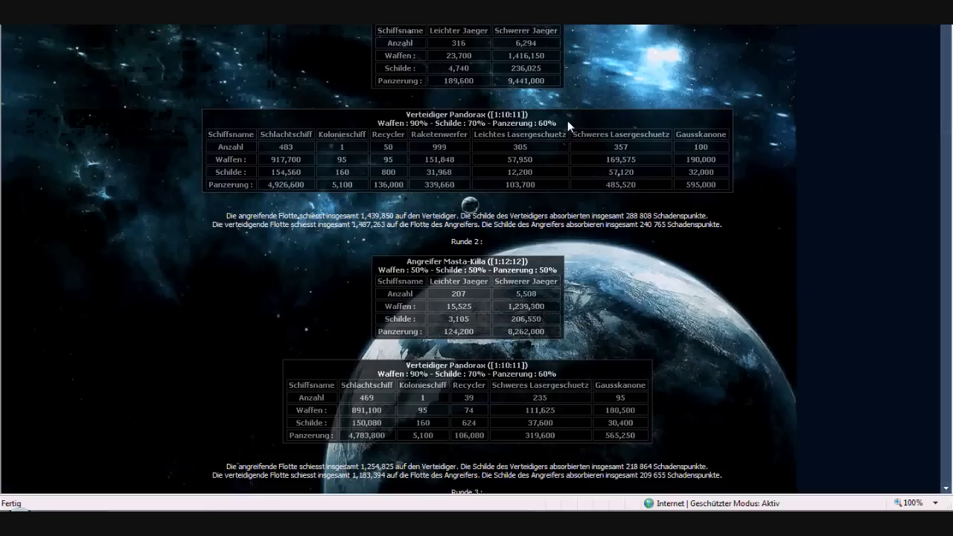
scroll(424, 126, down, 1)
scroll(459, 114, up, 1)
scroll(626, 58, down, 2)
scroll(615, 120, down, 2)
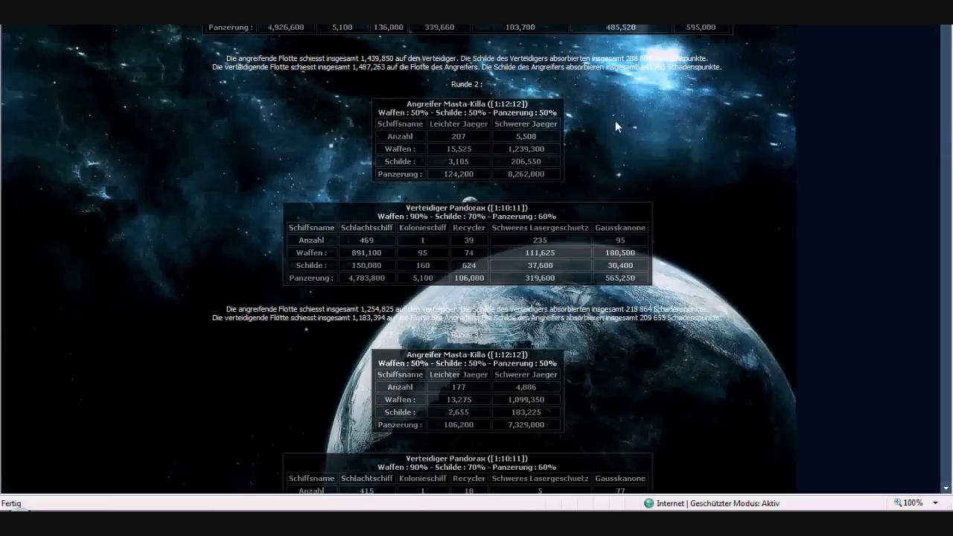
scroll(620, 111, down, 1)
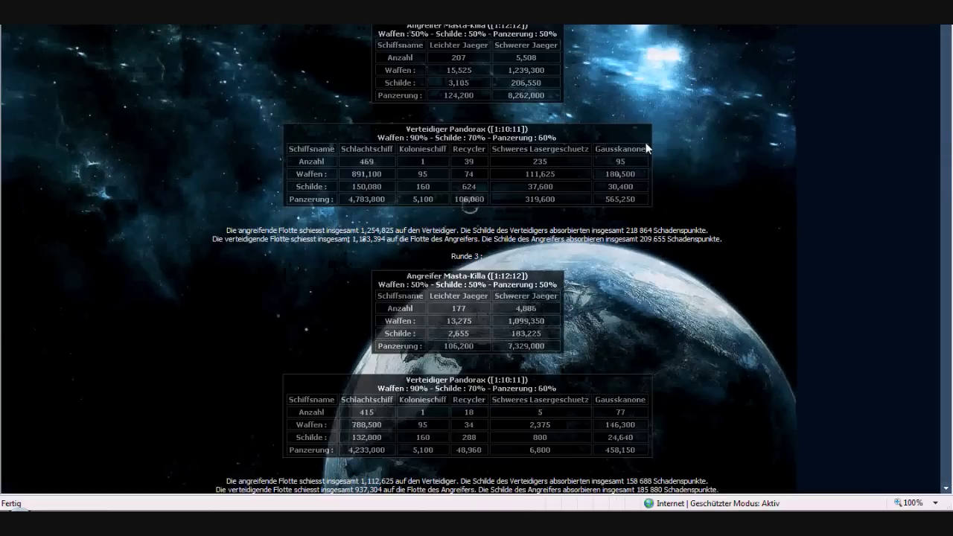
scroll(656, 155, down, 1)
scroll(650, 159, down, 2)
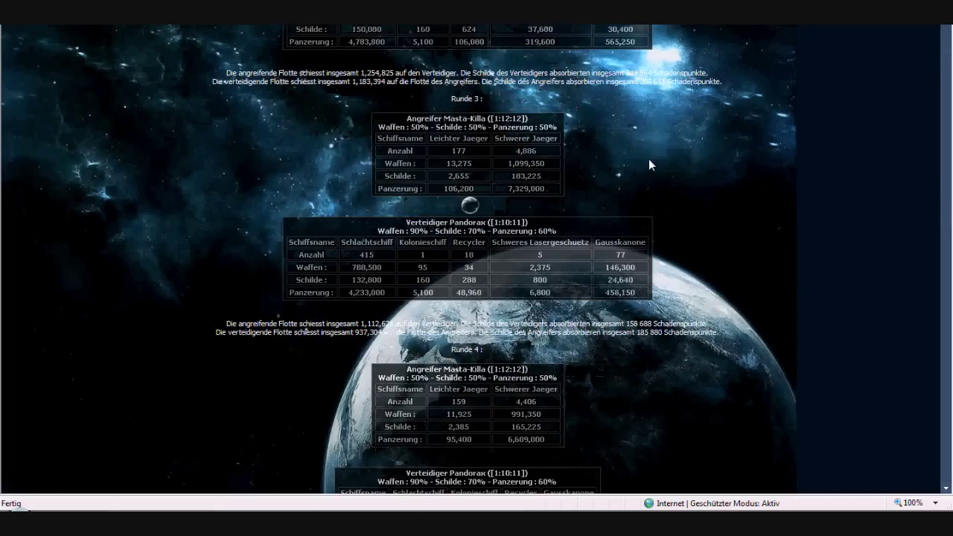
scroll(650, 160, down, 2)
scroll(648, 159, down, 2)
scroll(647, 160, down, 2)
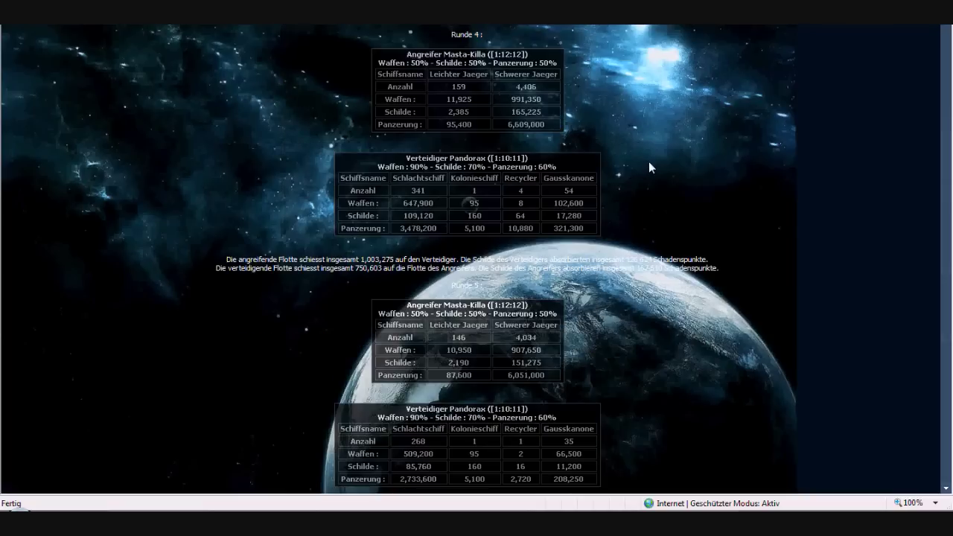
scroll(648, 161, down, 2)
scroll(647, 160, down, 1)
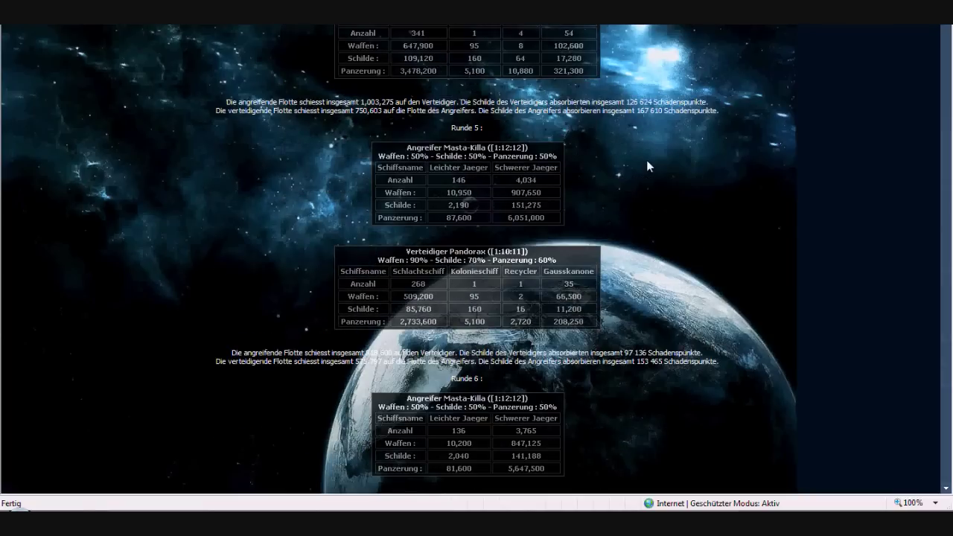
scroll(646, 160, down, 4)
scroll(646, 161, down, 3)
scroll(645, 161, down, 3)
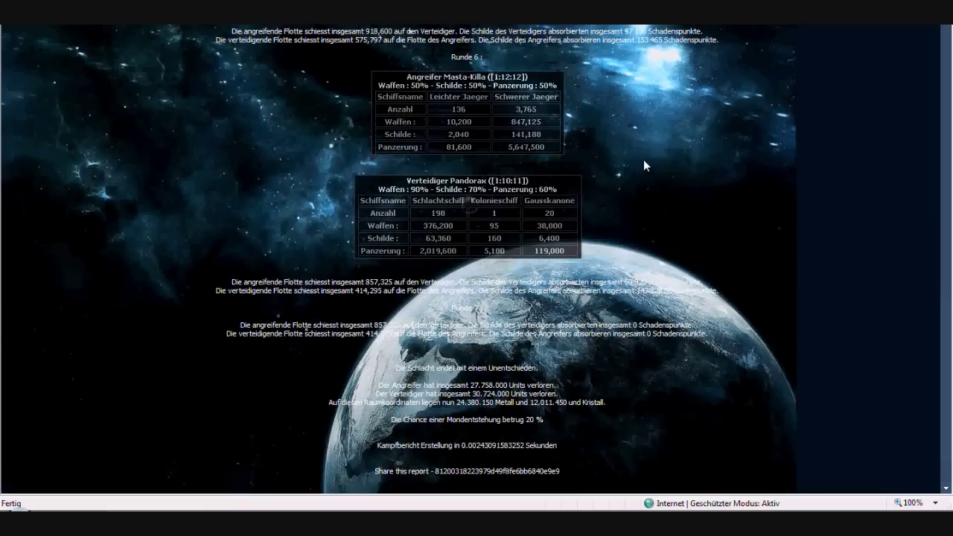
drag(720, 292, 275, 263)
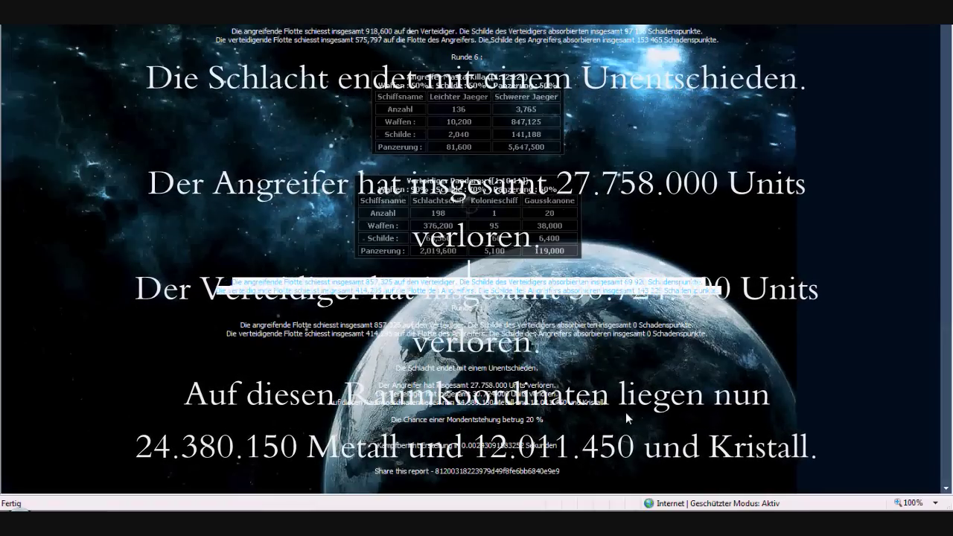
drag(626, 417, 363, 361)
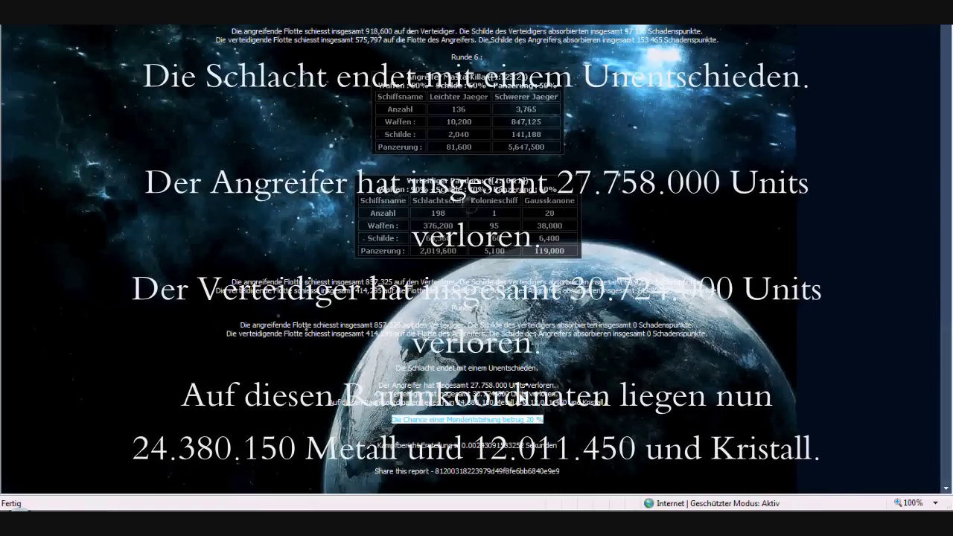
click(354, 349)
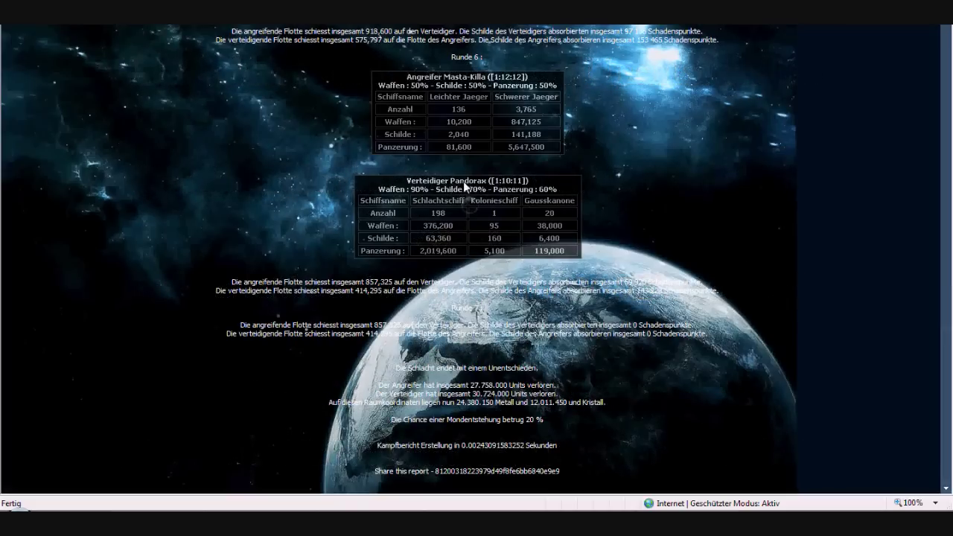
scroll(462, 150, up, 5)
scroll(463, 150, up, 5)
scroll(464, 149, up, 5)
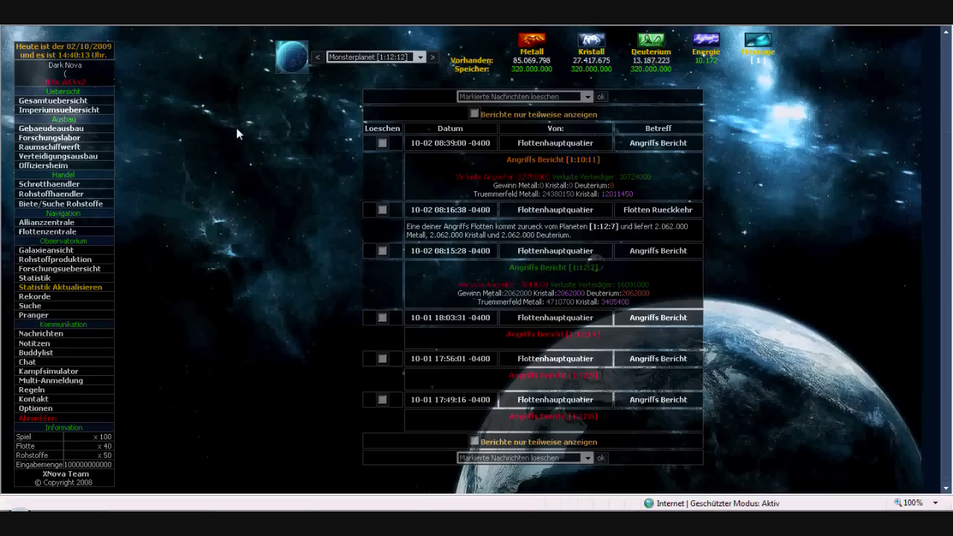
Reopen the earlier attack report against Ornation [1:12:7] from Kampf Nachrichten.
click(45, 333)
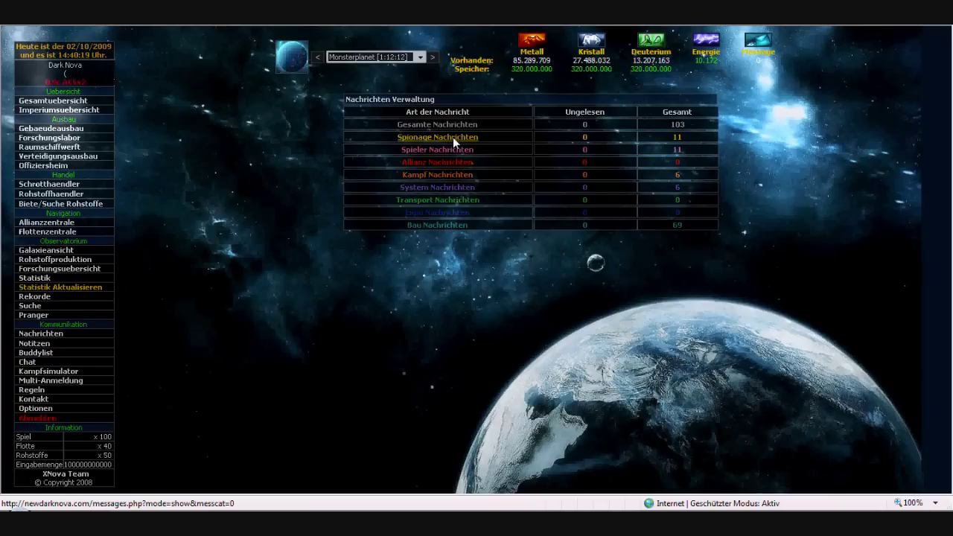
click(450, 174)
click(555, 267)
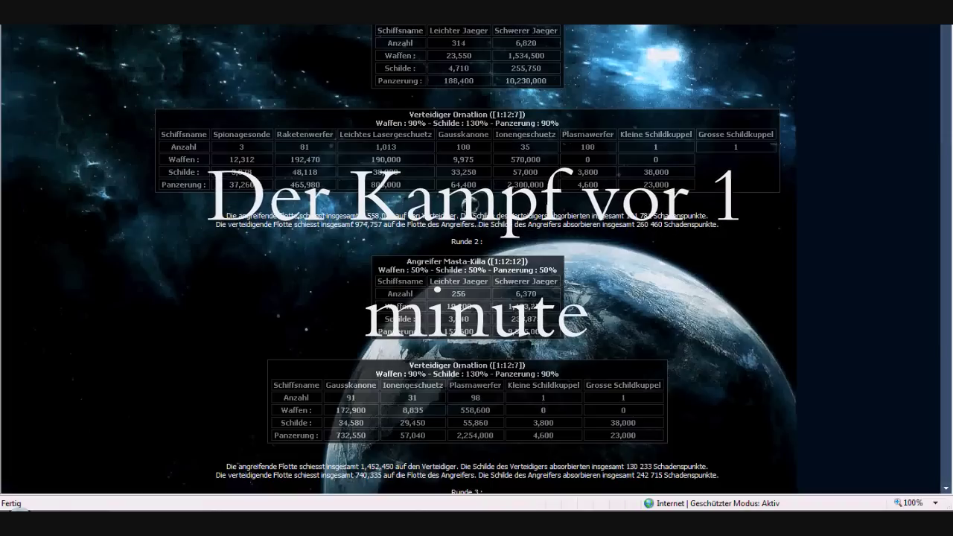
scroll(613, 166, down, 3)
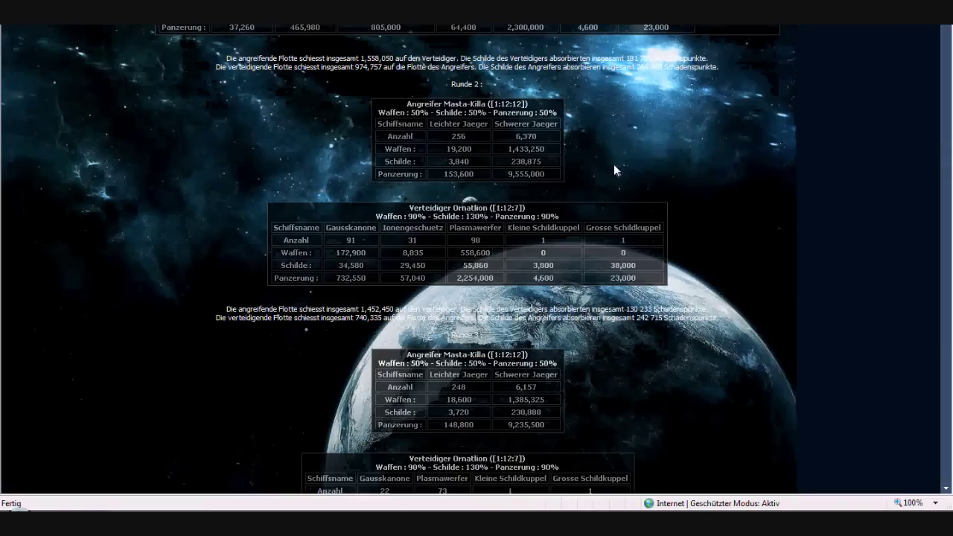
scroll(615, 169, down, 3)
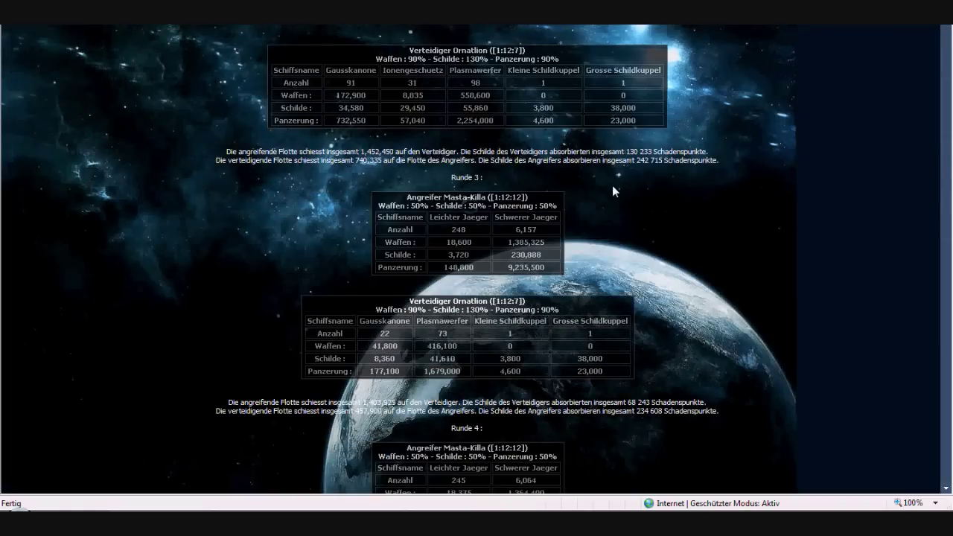
scroll(612, 185, down, 3)
scroll(637, 173, down, 3)
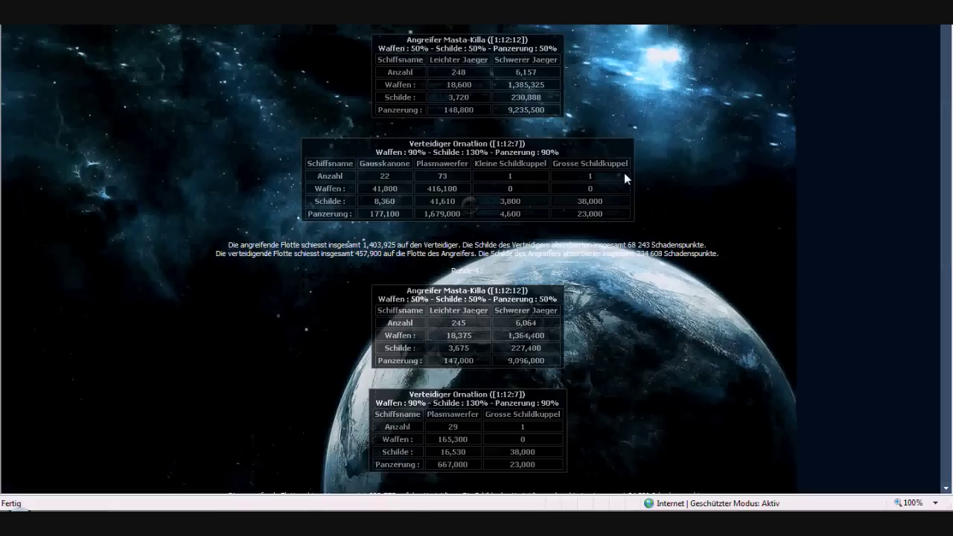
scroll(711, 192, down, 3)
scroll(716, 183, down, 3)
scroll(715, 184, down, 3)
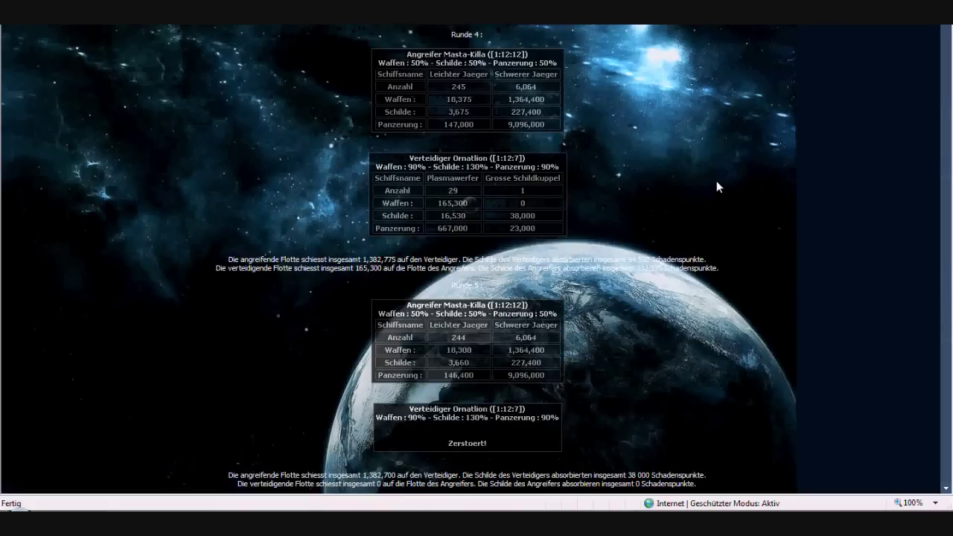
scroll(716, 180, down, 3)
scroll(712, 182, down, 3)
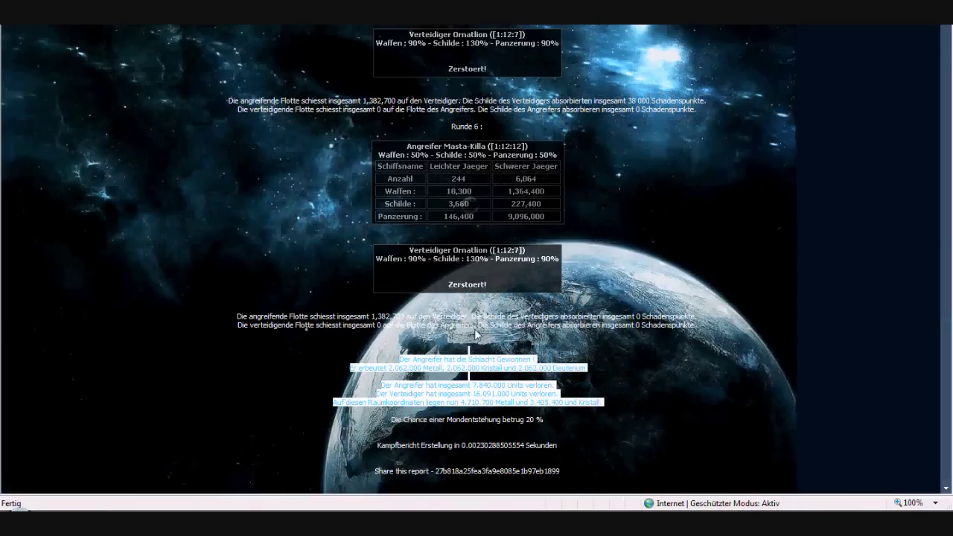
scroll(477, 333, up, 10)
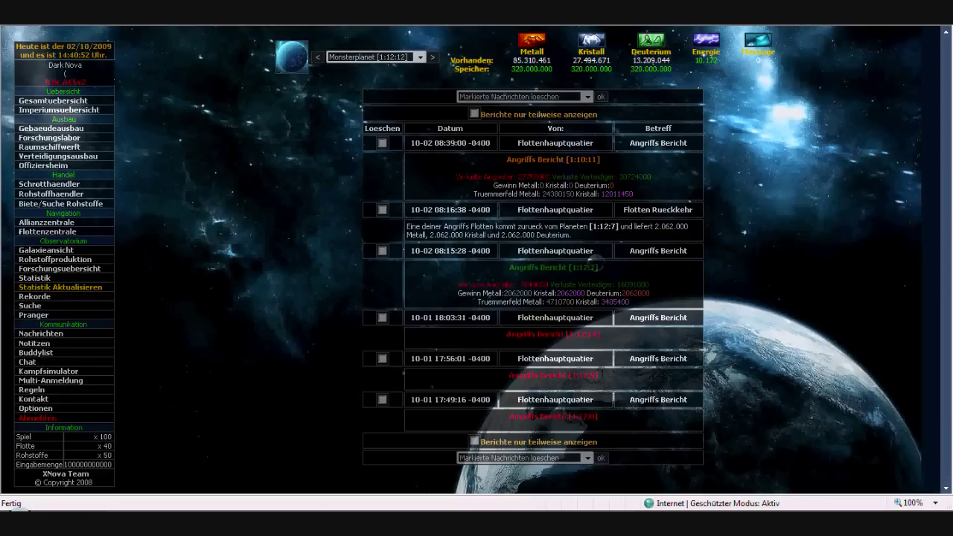
Dismiss the CamStudio window and open the German-Fighter Allianzzentrale page from the left menu.
key(alt+Tab)
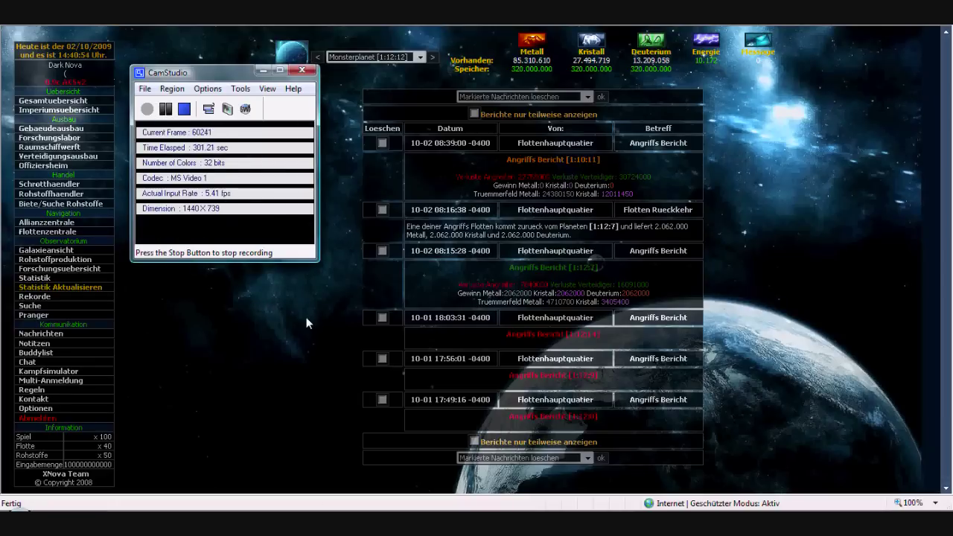
click(306, 318)
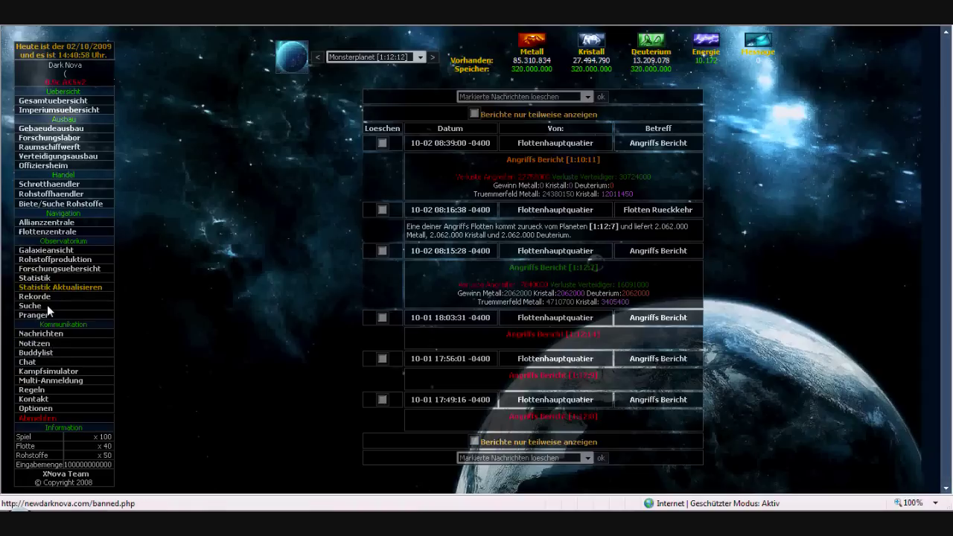
click(49, 221)
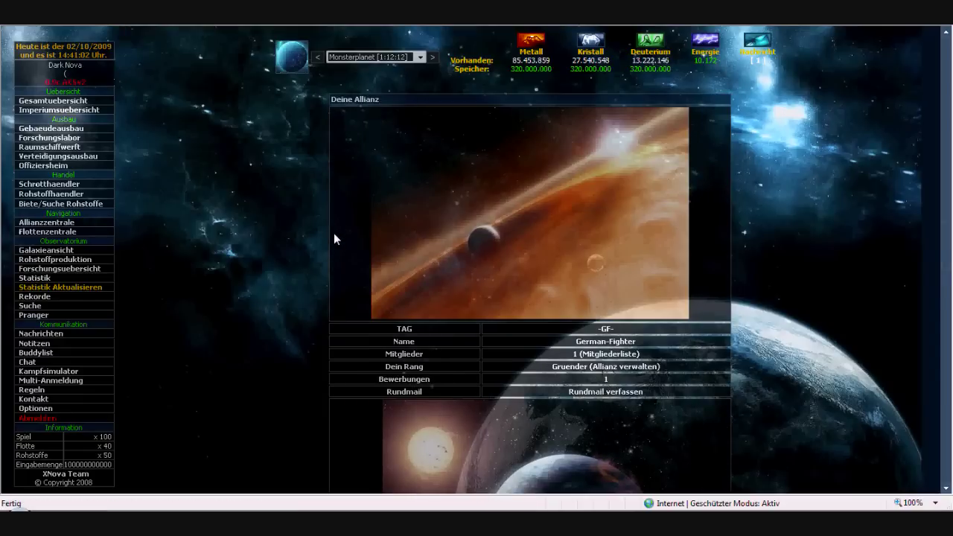
scroll(331, 231, down, 5)
scroll(331, 231, down, 3)
scroll(331, 231, down, 3)
scroll(330, 231, down, 5)
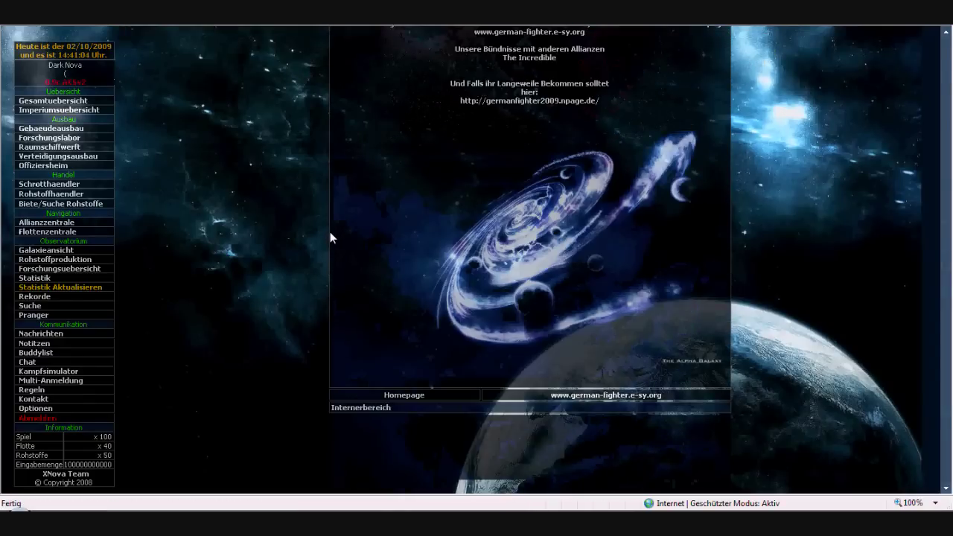
scroll(329, 231, up, 6)
scroll(330, 231, up, 3)
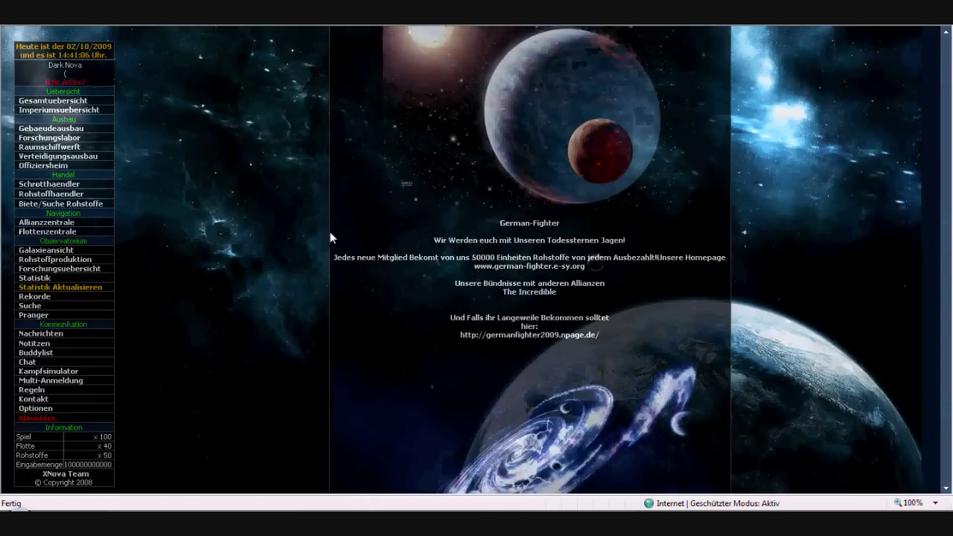
scroll(330, 231, up, 4)
scroll(330, 231, up, 3)
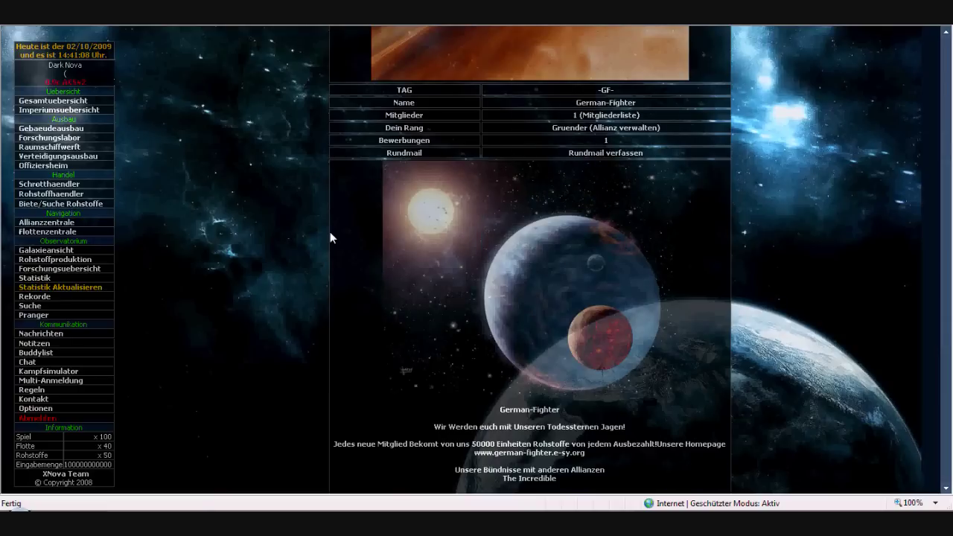
scroll(330, 231, down, 3)
scroll(330, 231, down, 5)
scroll(329, 232, down, 3)
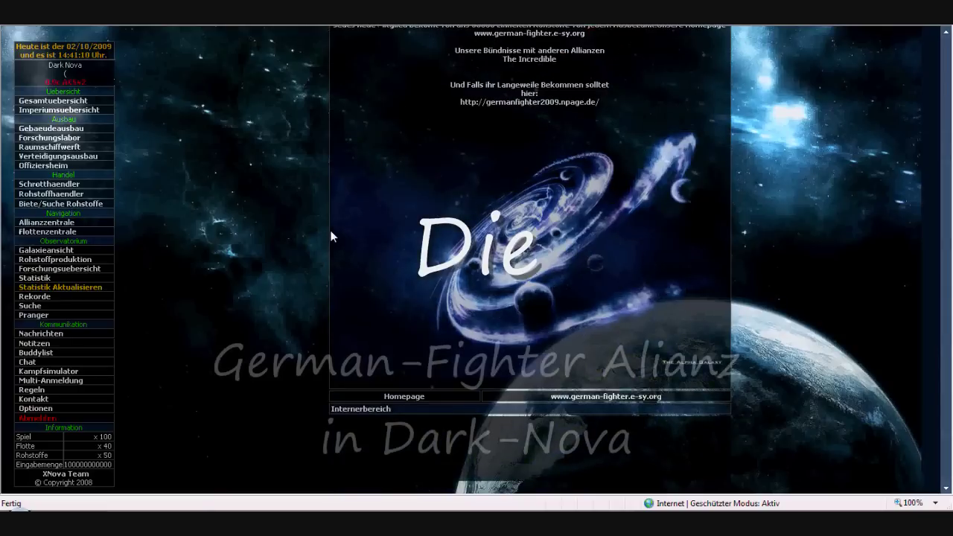
scroll(330, 230, up, 3)
scroll(330, 230, up, 4)
scroll(330, 230, up, 3)
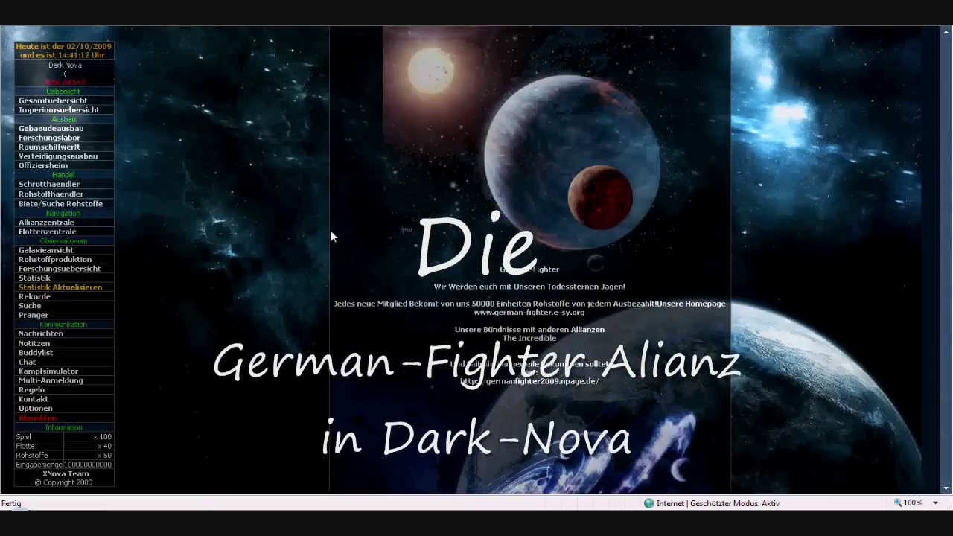